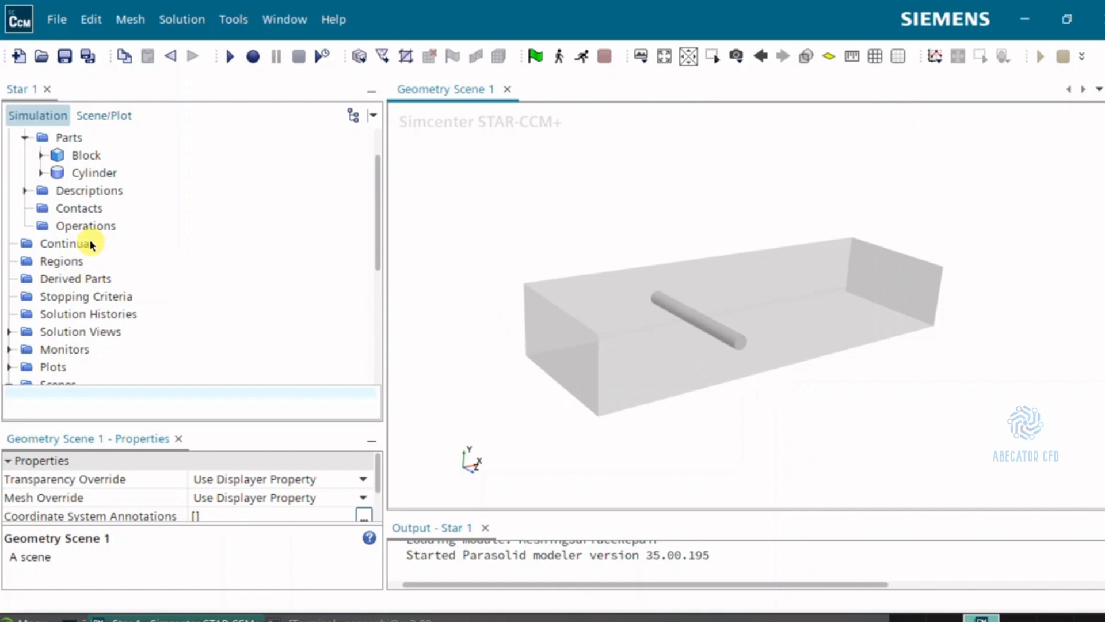
# Start a new Boolean Subtract operation with Block and Cylinder as its input parts.
pyautogui.click(86, 226)
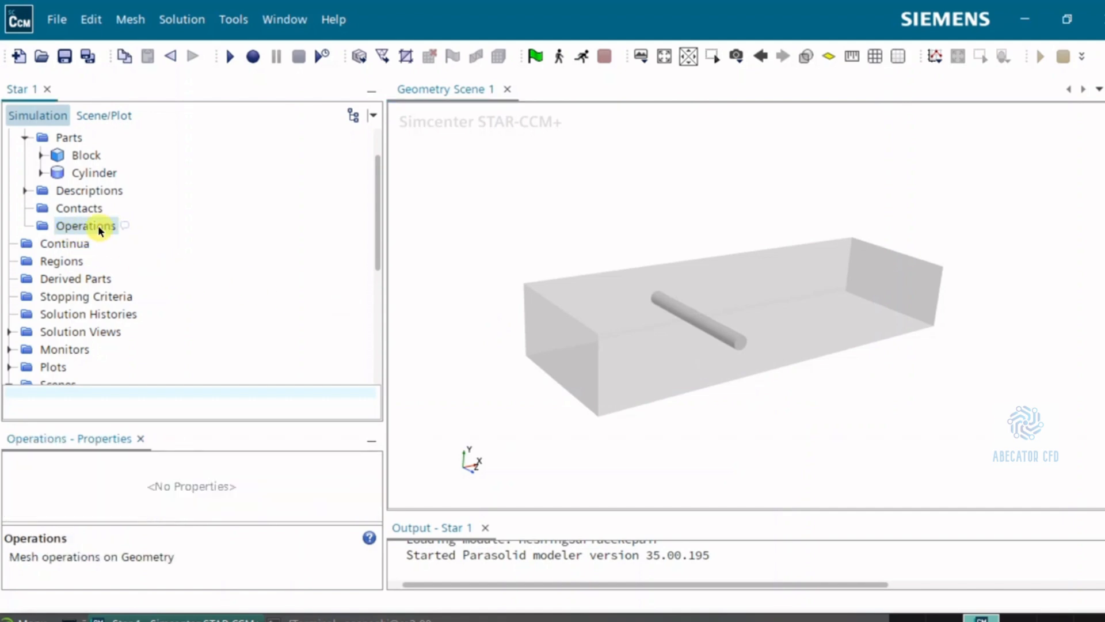
pyautogui.rightClick(73, 224)
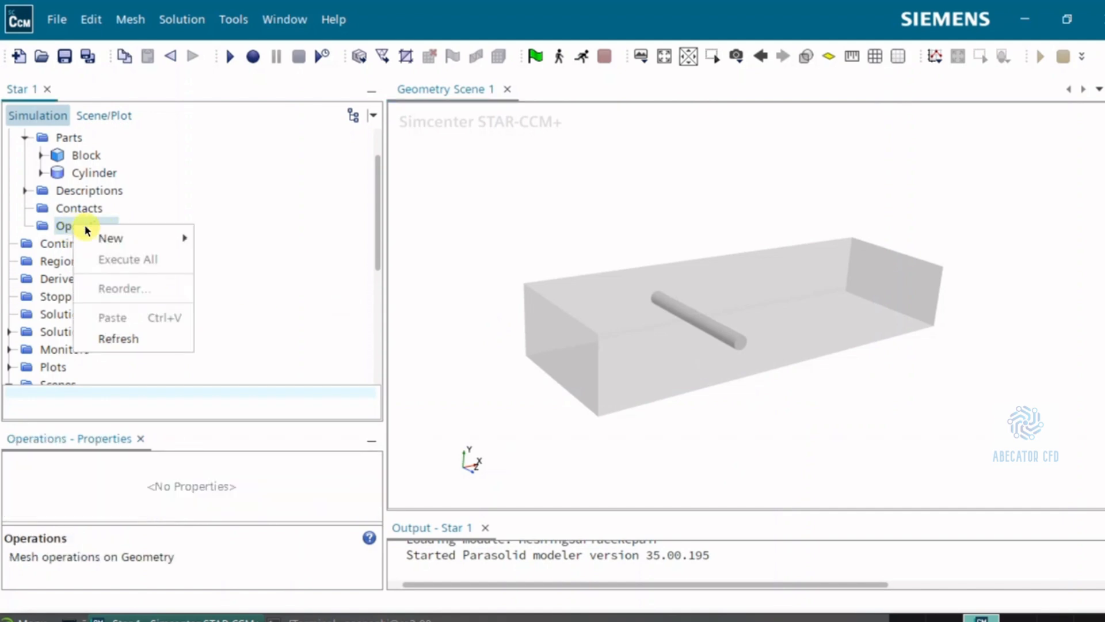
pyautogui.moveTo(138, 236)
pyautogui.moveTo(256, 263)
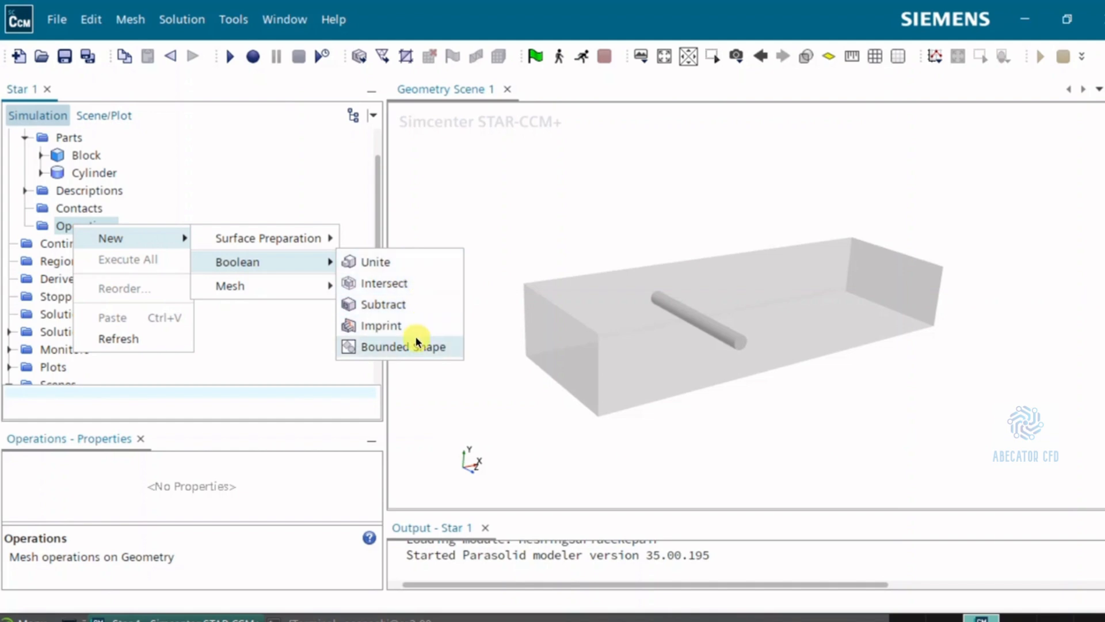
pyautogui.click(395, 303)
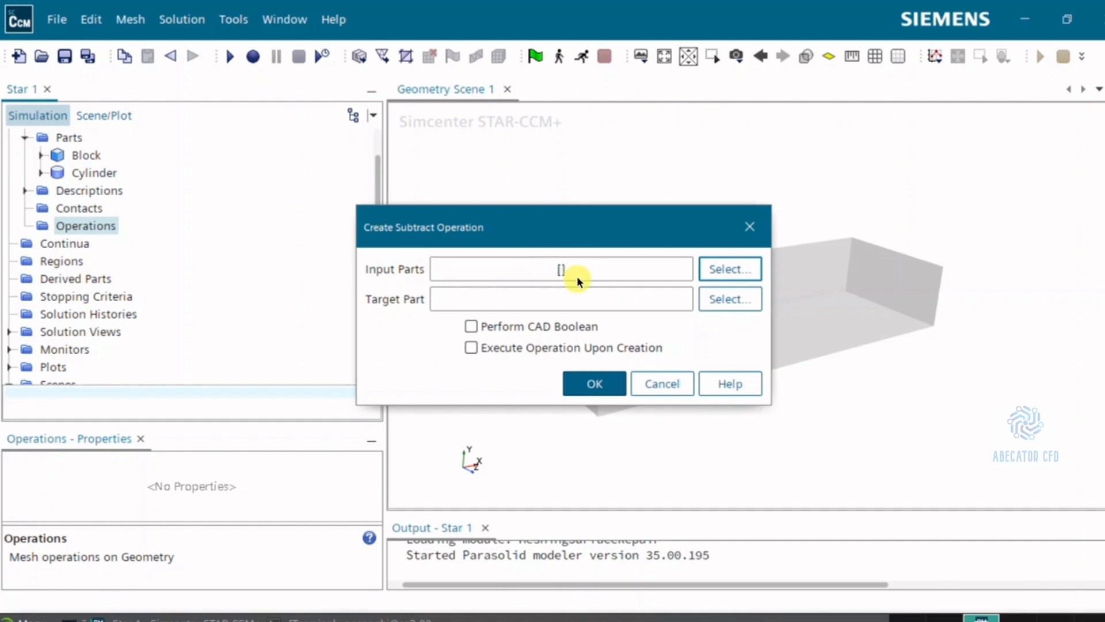
pyautogui.click(721, 269)
pyautogui.click(424, 195)
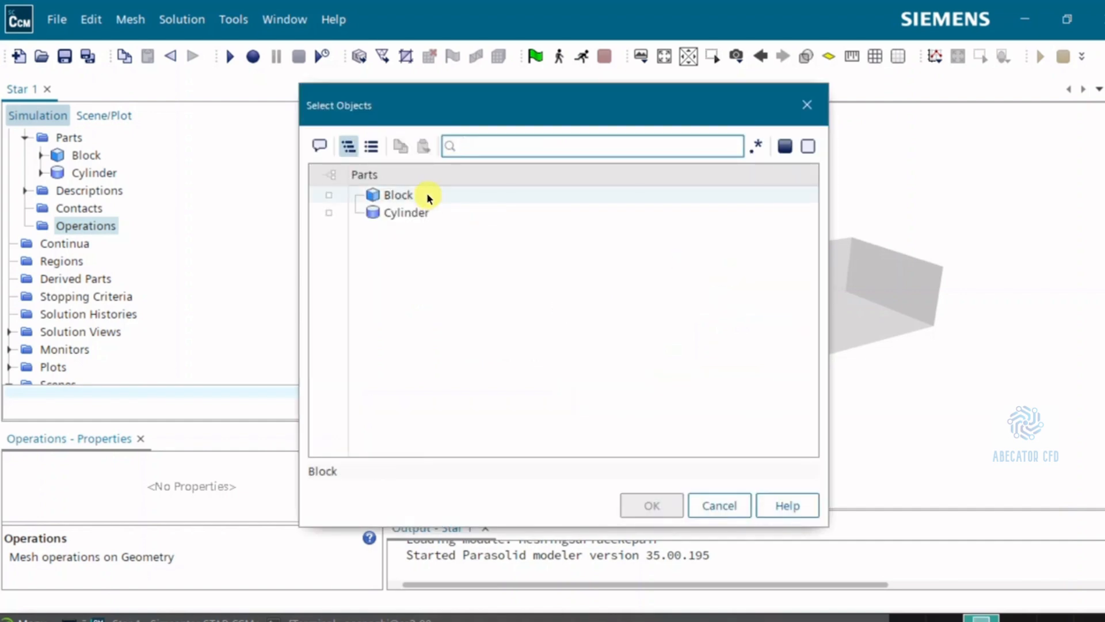
pyautogui.click(409, 215)
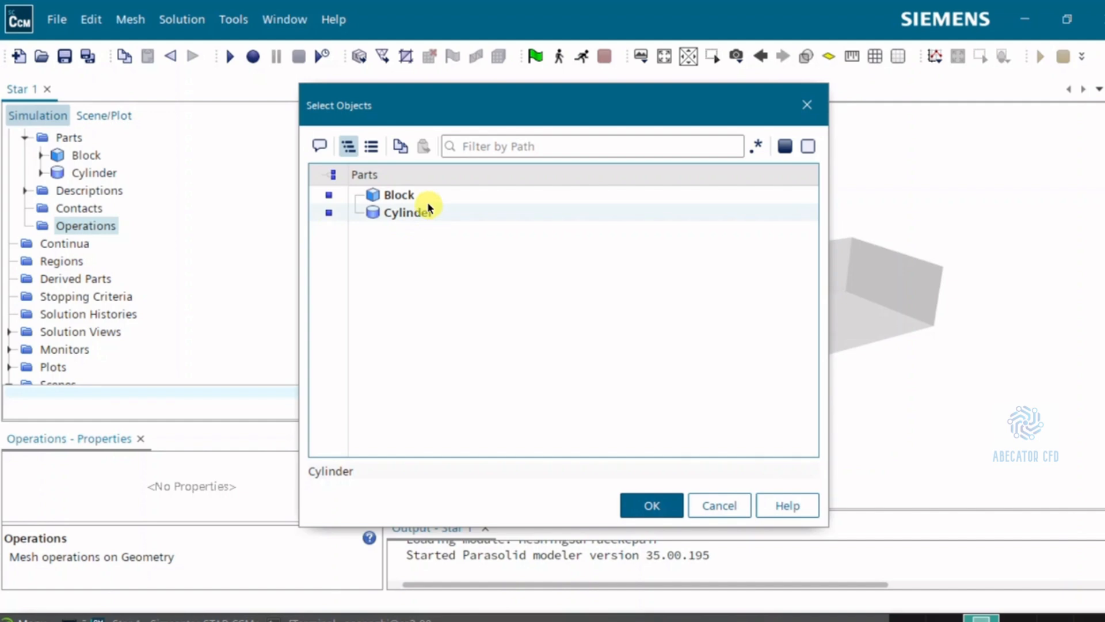
pyautogui.click(653, 504)
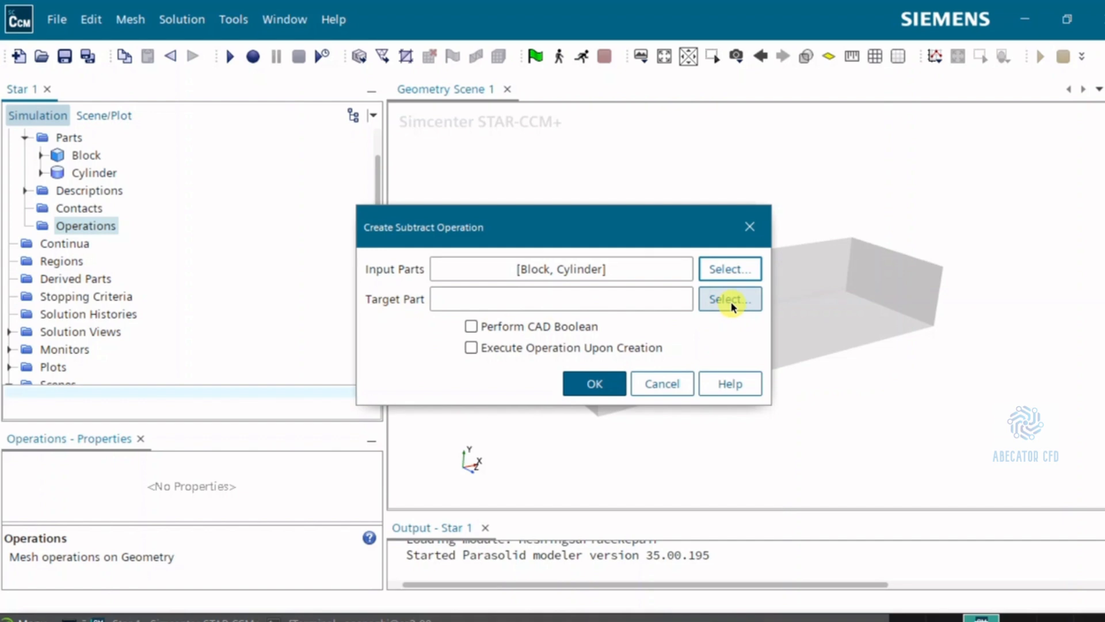
# Set Block as the target part and create the subtract operation.
pyautogui.moveTo(654, 229); pyautogui.dragTo(321, 303)
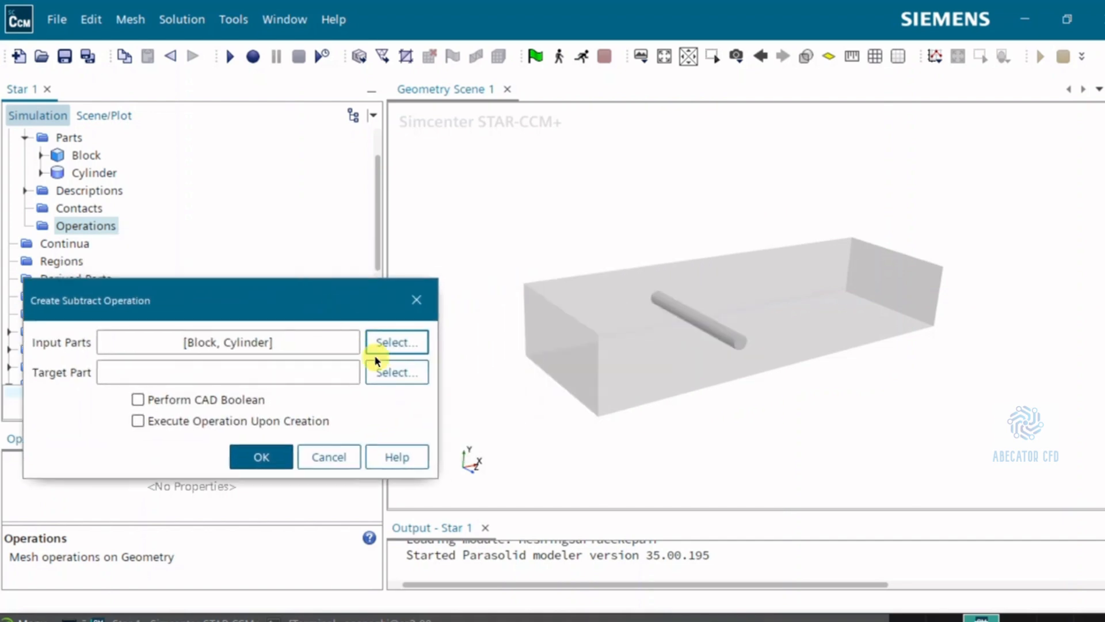
pyautogui.click(397, 372)
pyautogui.click(406, 212)
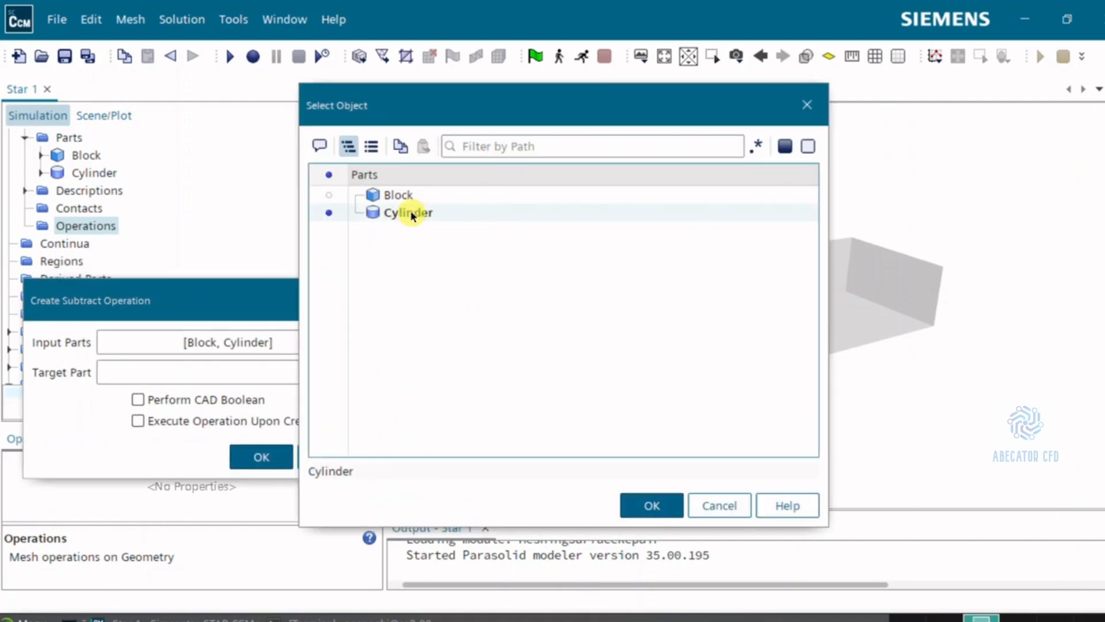
pyautogui.click(398, 194)
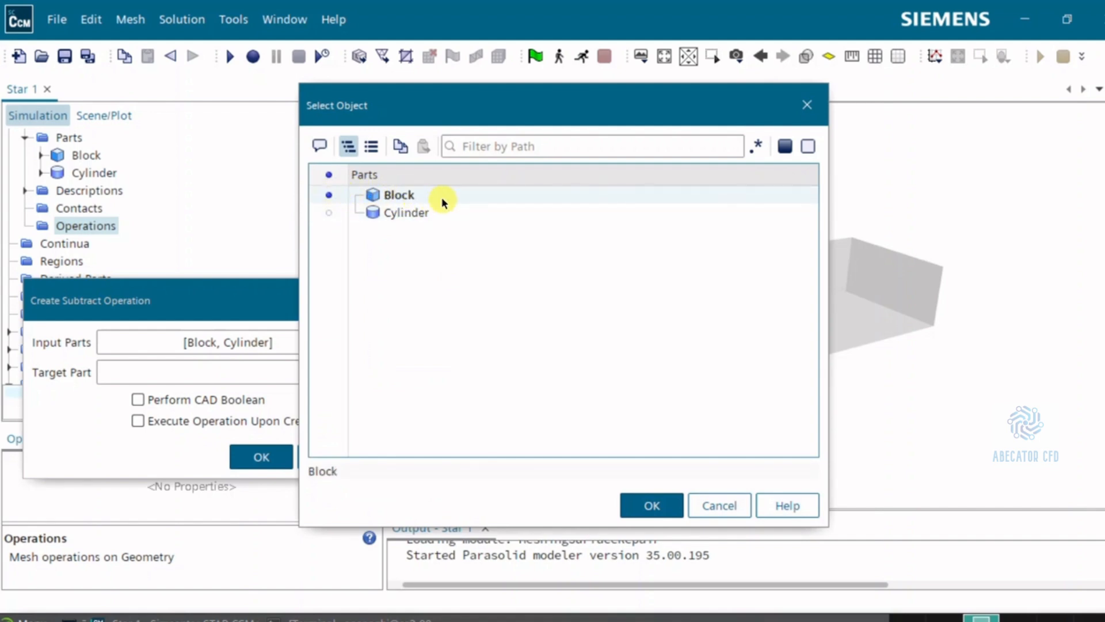
pyautogui.click(662, 505)
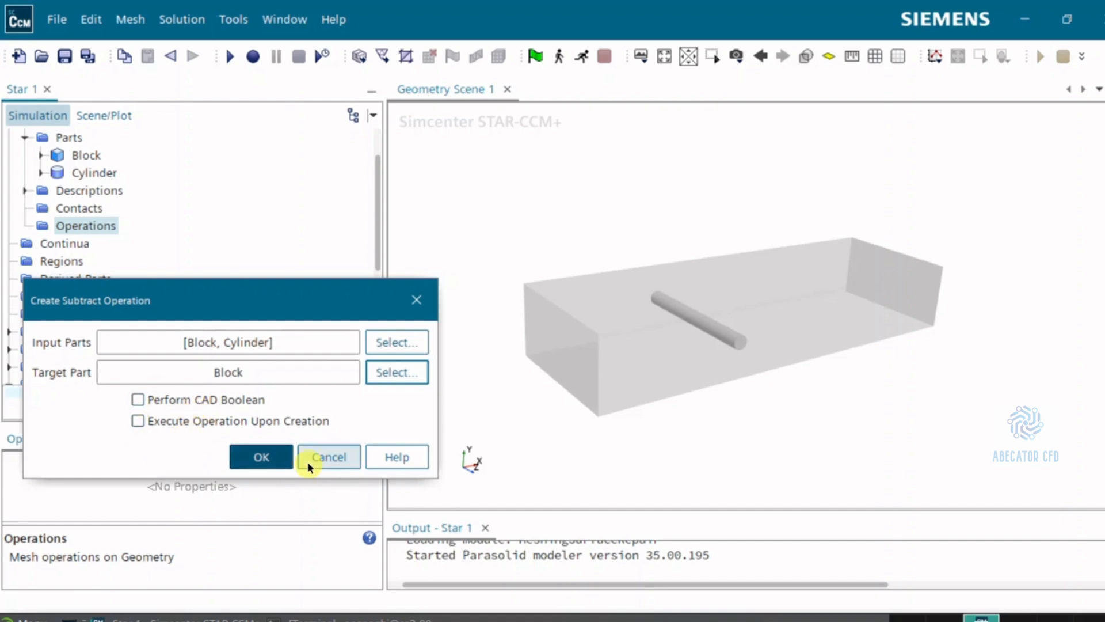
pyautogui.click(271, 455)
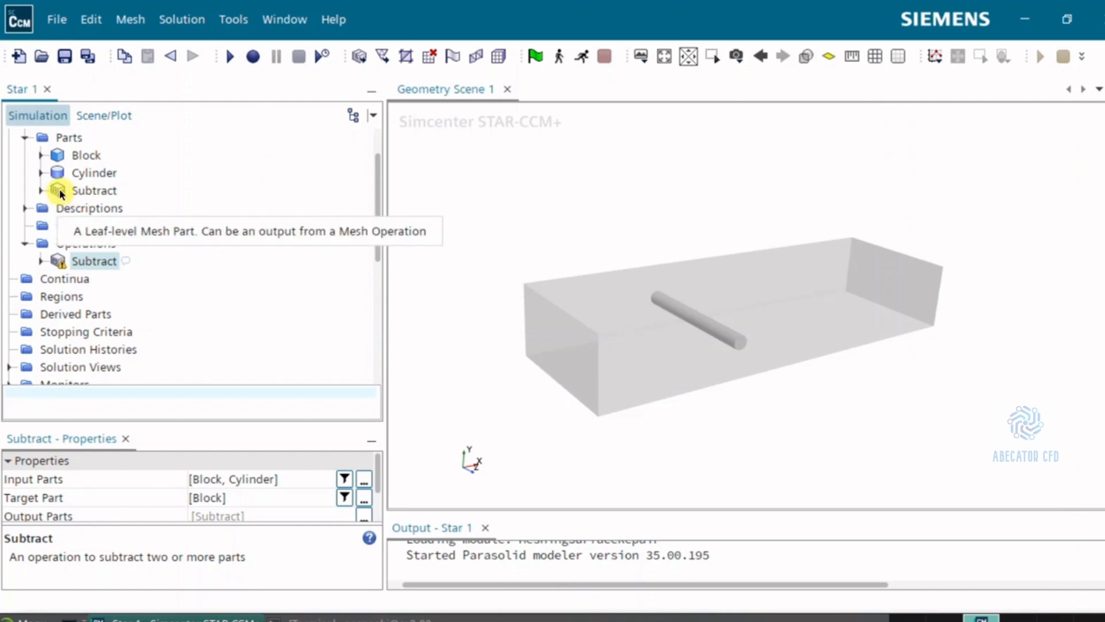
# Execute the Subtract operation and highlight its output part in the geometry scene.
pyautogui.rightClick(98, 262)
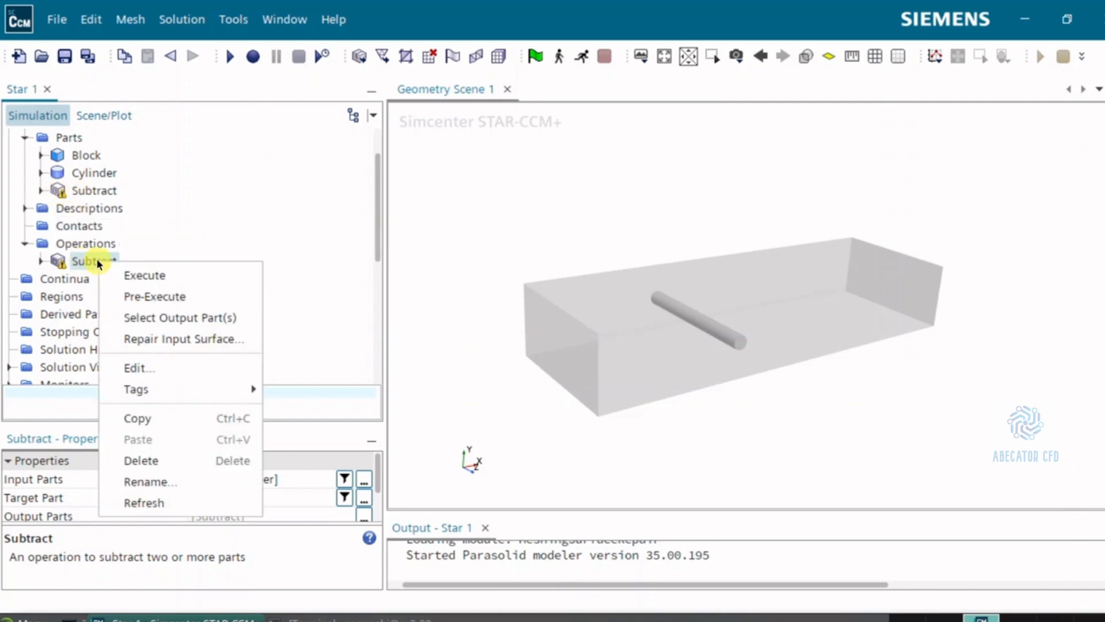
pyautogui.click(134, 278)
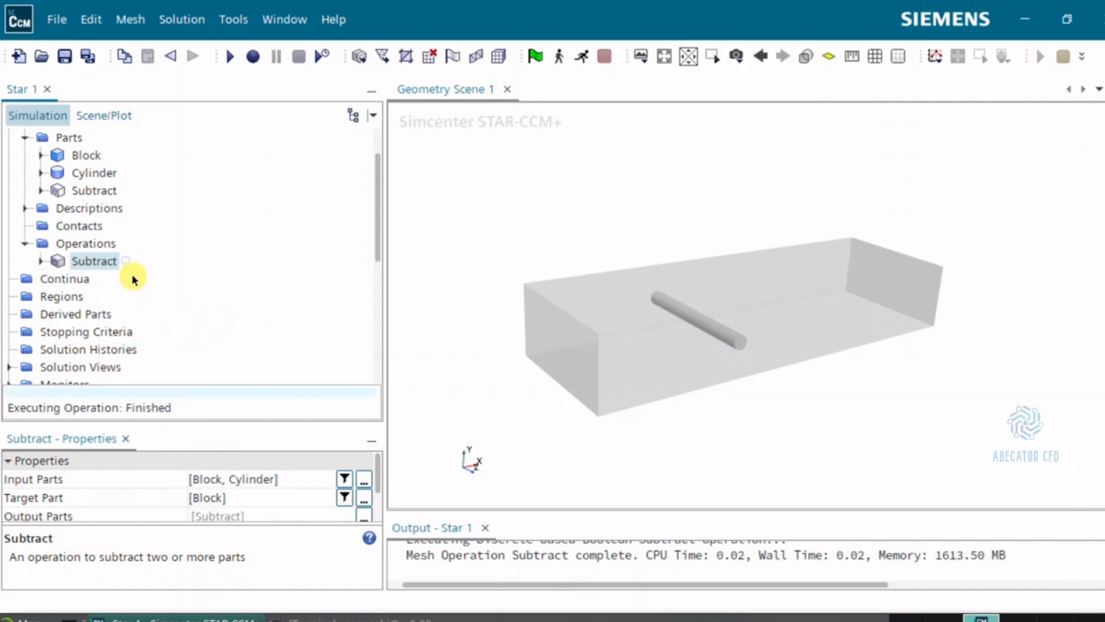
pyautogui.click(105, 195)
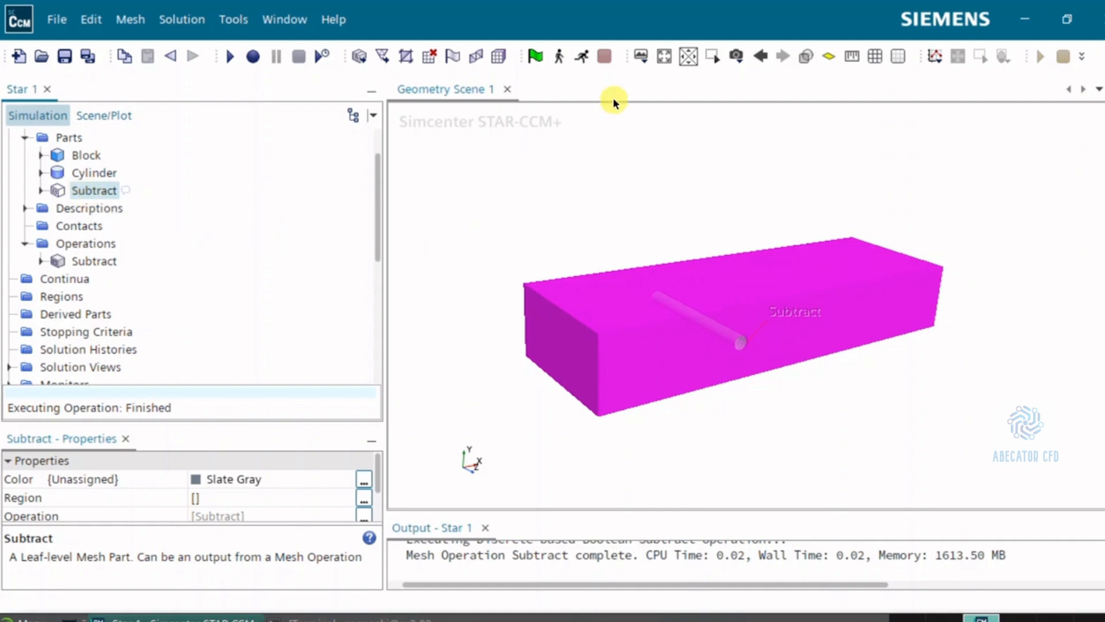
# Create an empty scene and display the Subtract part in it with a new Surface displayer.
pyautogui.click(642, 57)
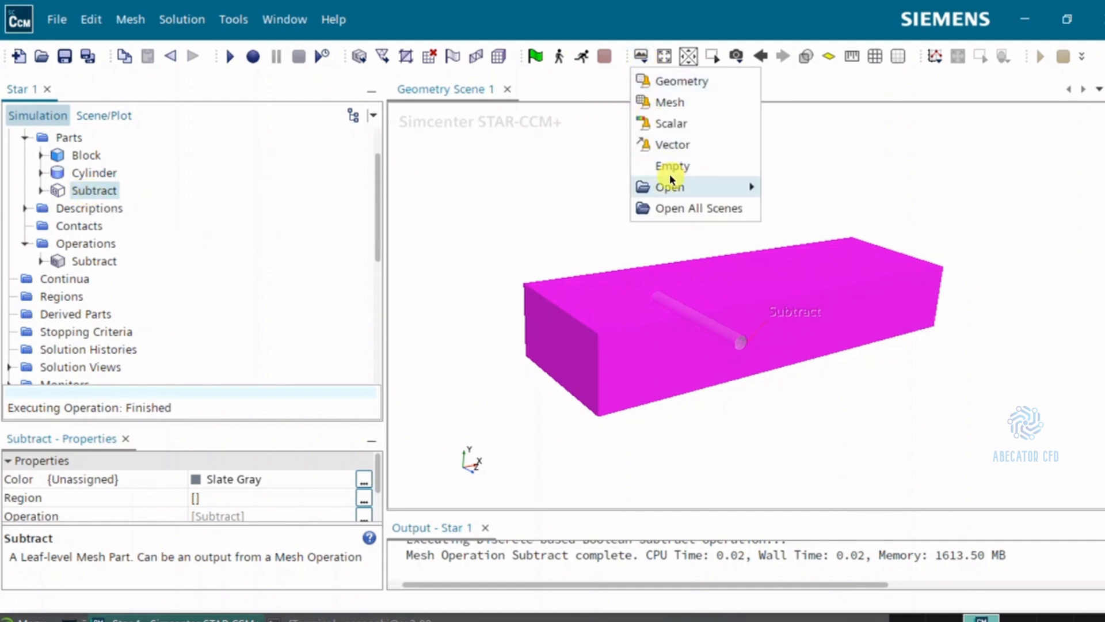
pyautogui.click(666, 168)
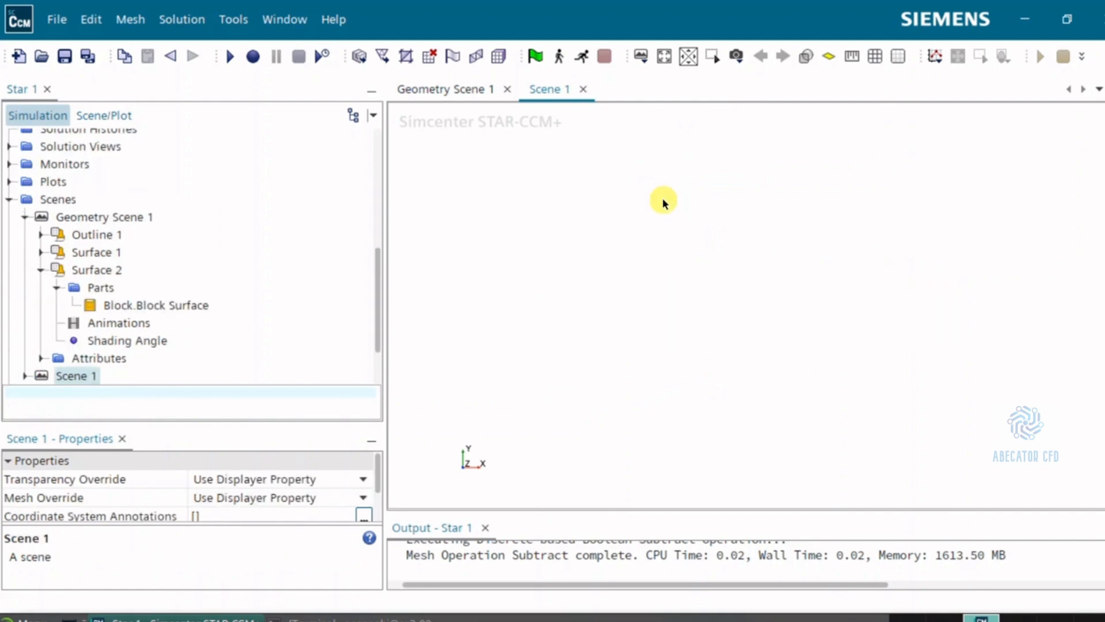
pyautogui.scroll(5, 98, 258)
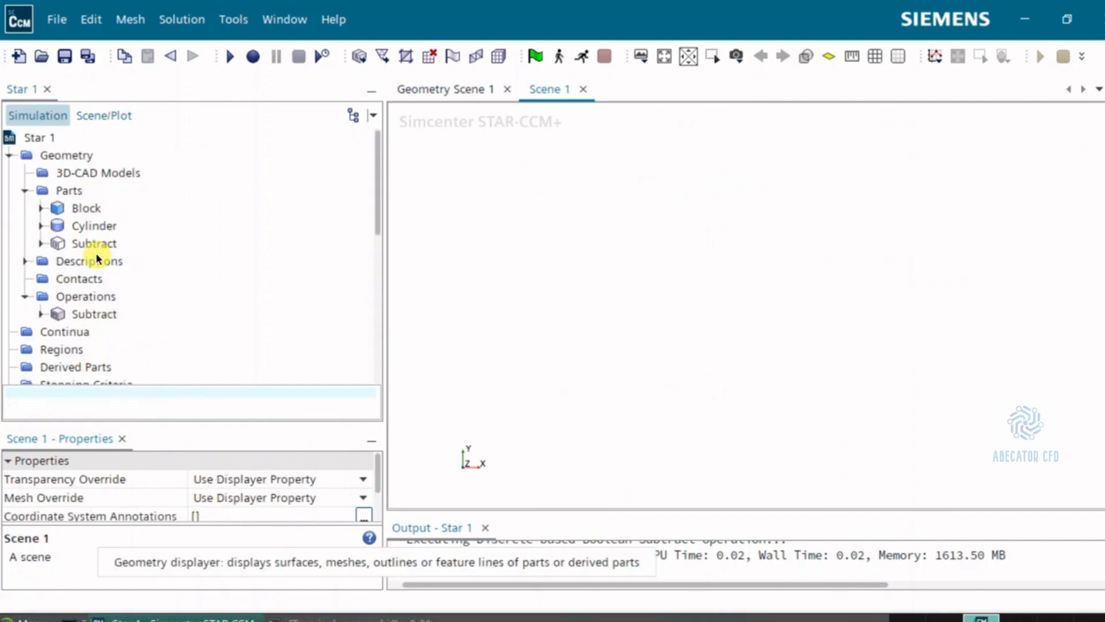
pyautogui.click(103, 248)
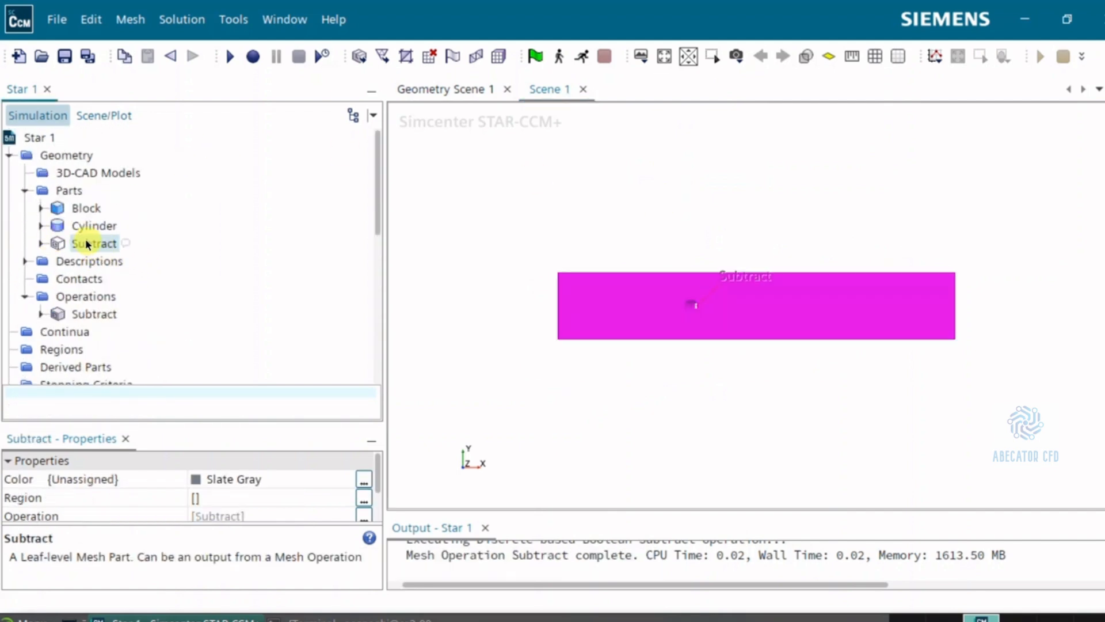
pyautogui.moveTo(92, 246); pyautogui.dragTo(631, 239)
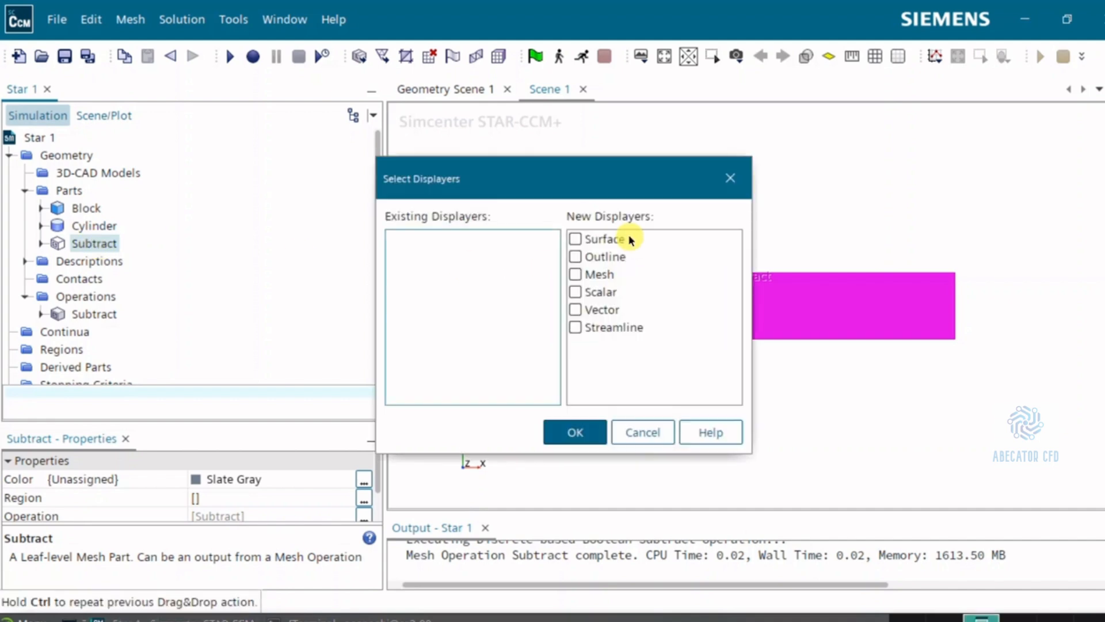
pyautogui.click(576, 240)
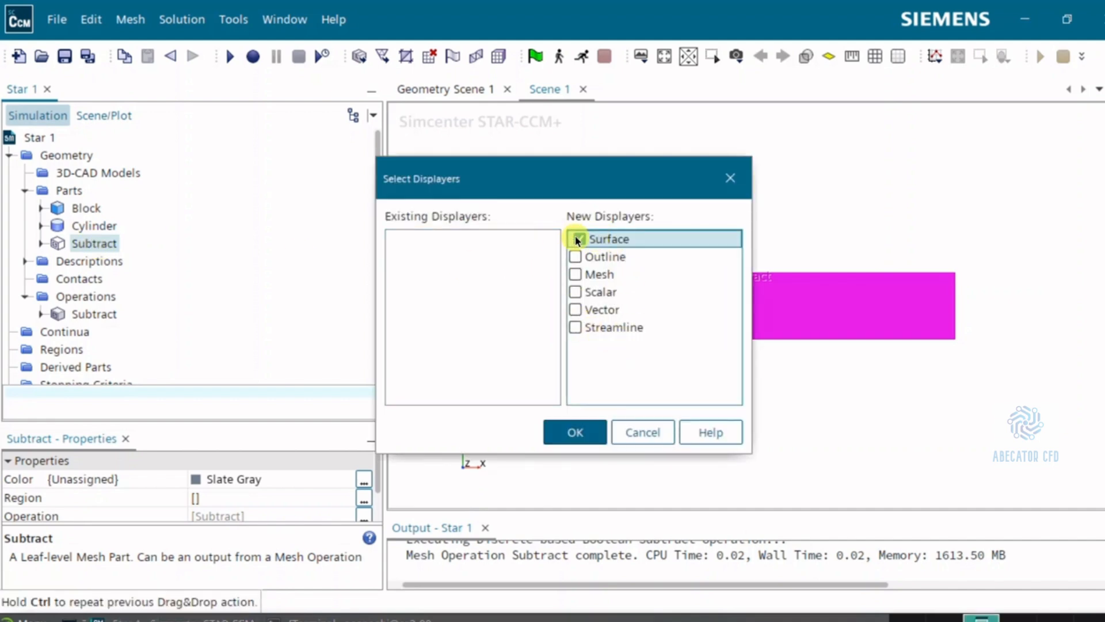
pyautogui.click(586, 431)
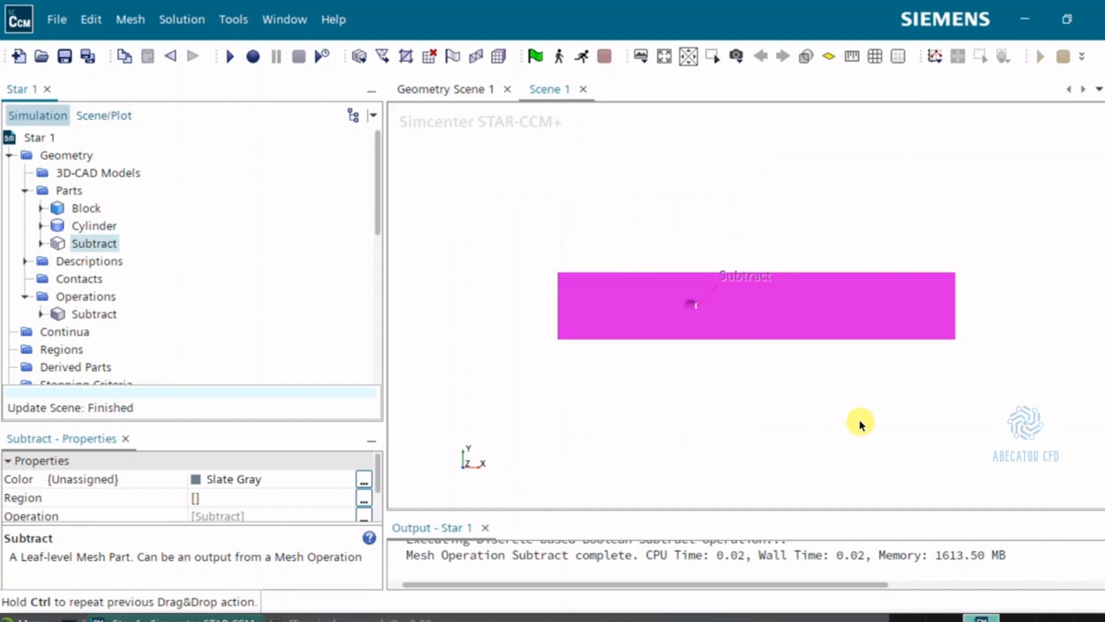
pyautogui.moveTo(671, 395); pyautogui.dragTo(787, 349)
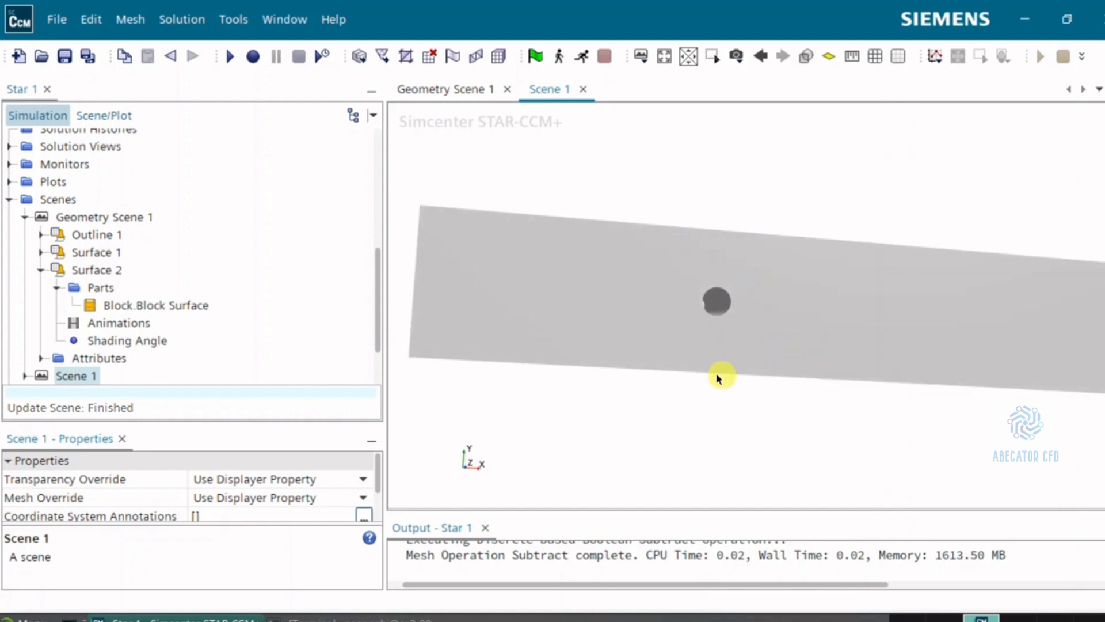
pyautogui.moveTo(695, 351); pyautogui.dragTo(747, 340)
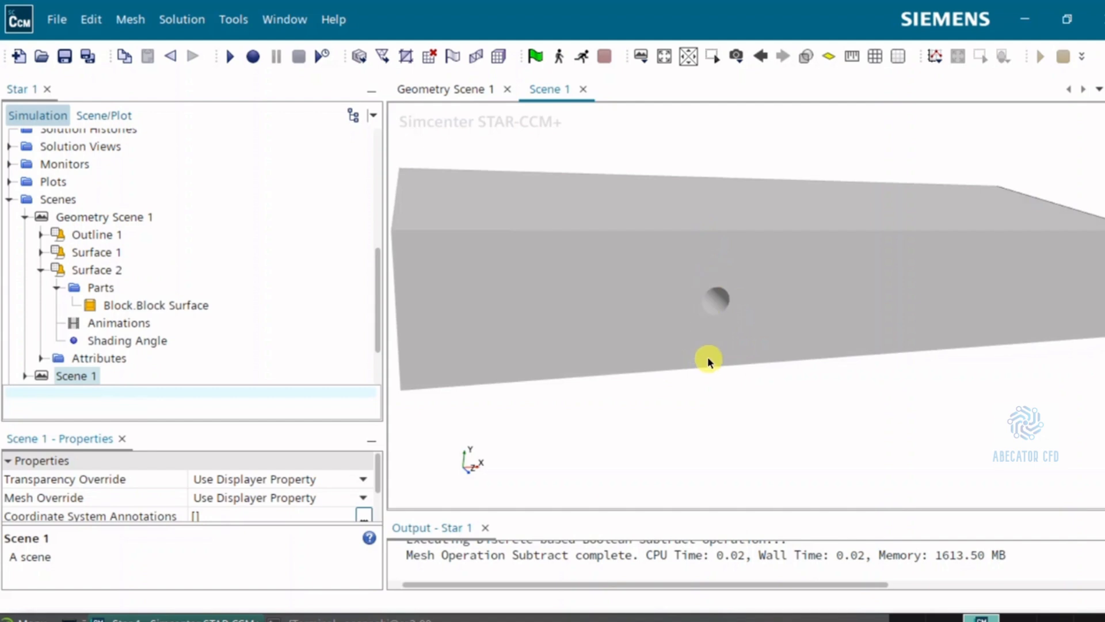
# Set the Y coordinate of the Block part's Corner 1 to -75 mm.
pyautogui.scroll(5, 116, 268)
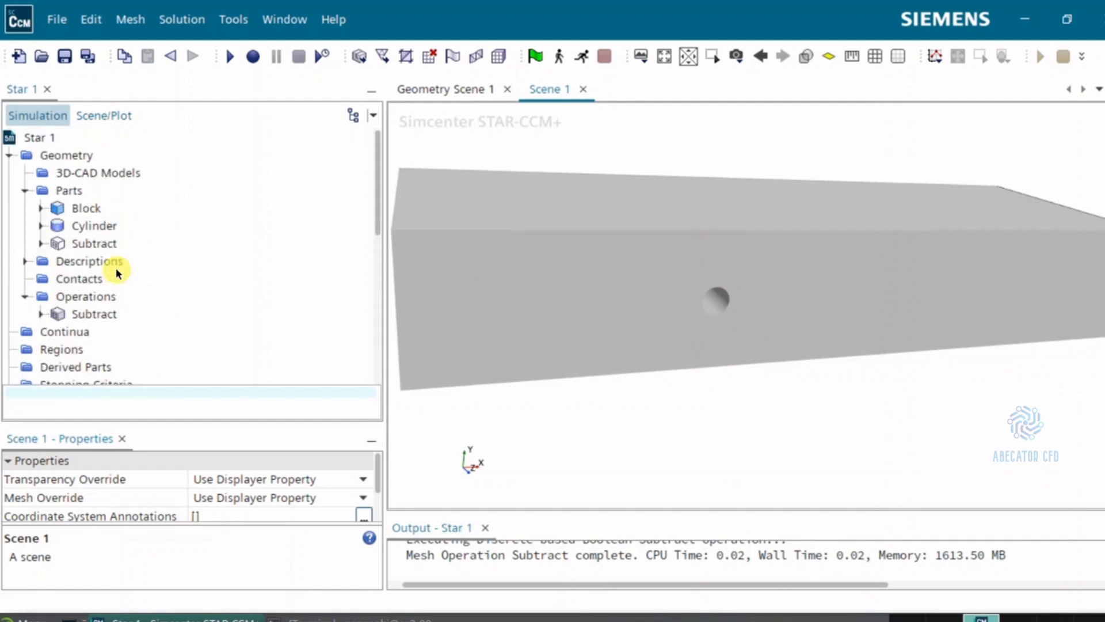
pyautogui.click(75, 209)
pyautogui.rightClick(74, 209)
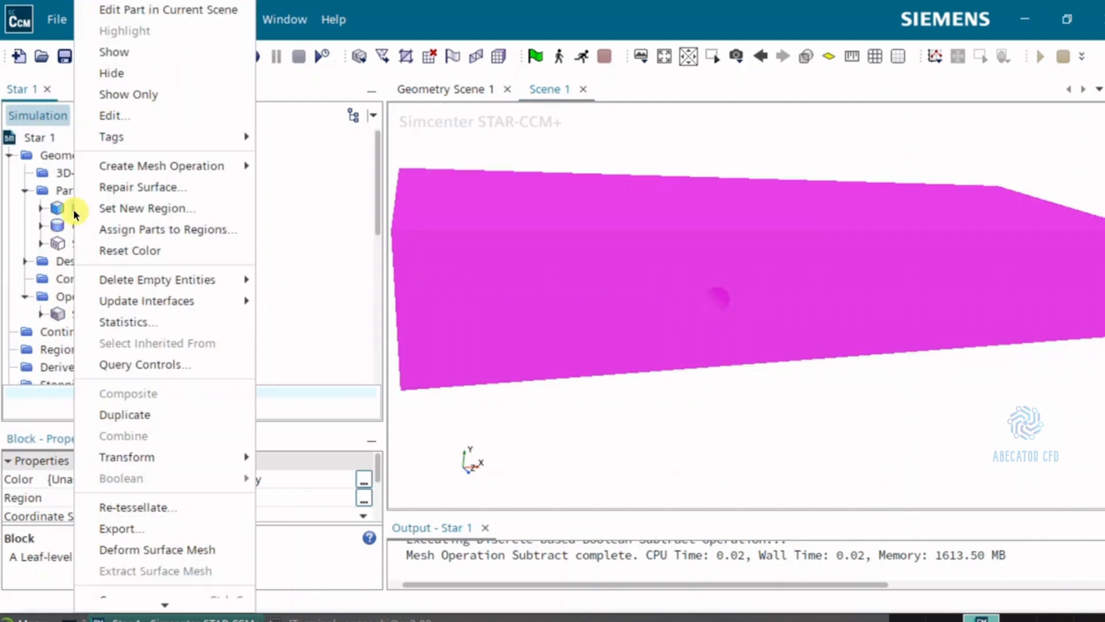
pyautogui.click(55, 207)
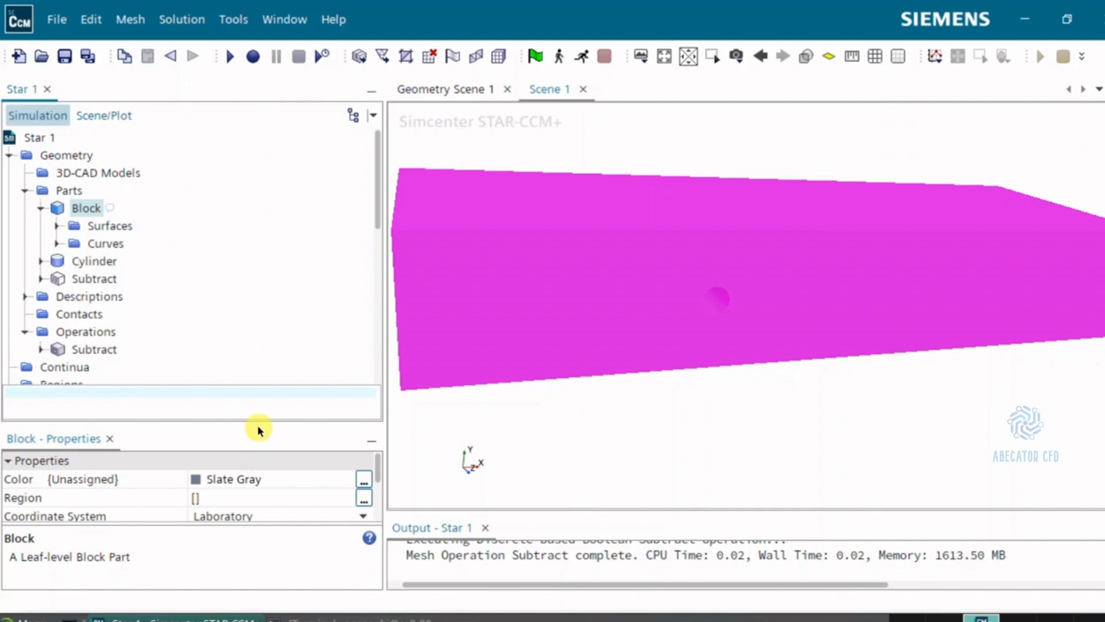
pyautogui.moveTo(253, 424); pyautogui.dragTo(247, 314)
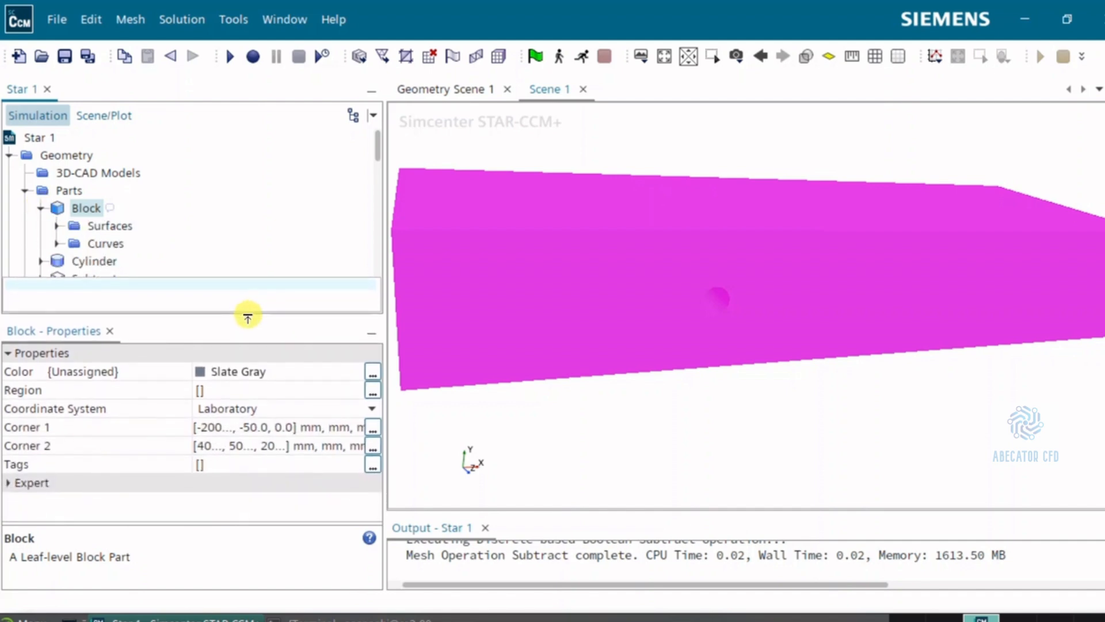
pyautogui.click(248, 429)
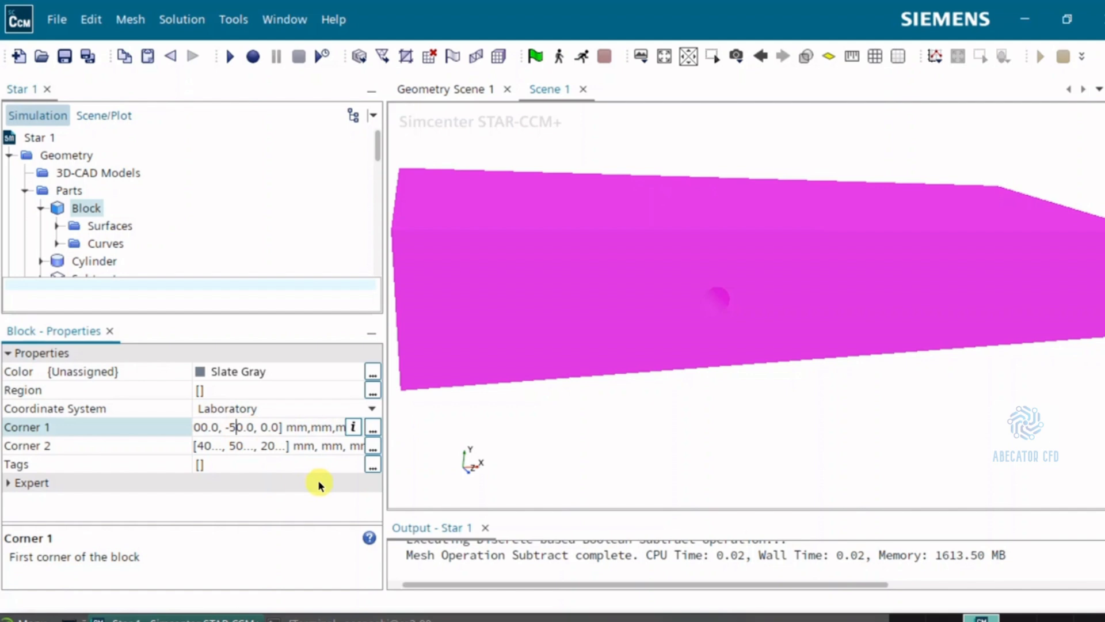
pyautogui.press('BackSpace')
pyautogui.write('75')
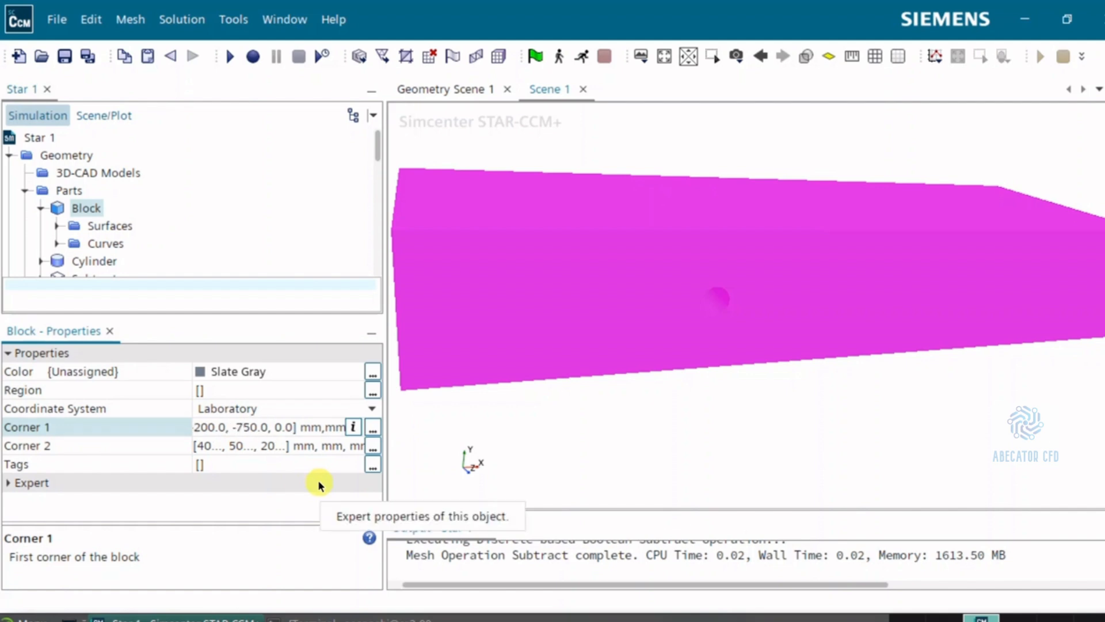
pyautogui.press('Delete')
pyautogui.press('Delete')
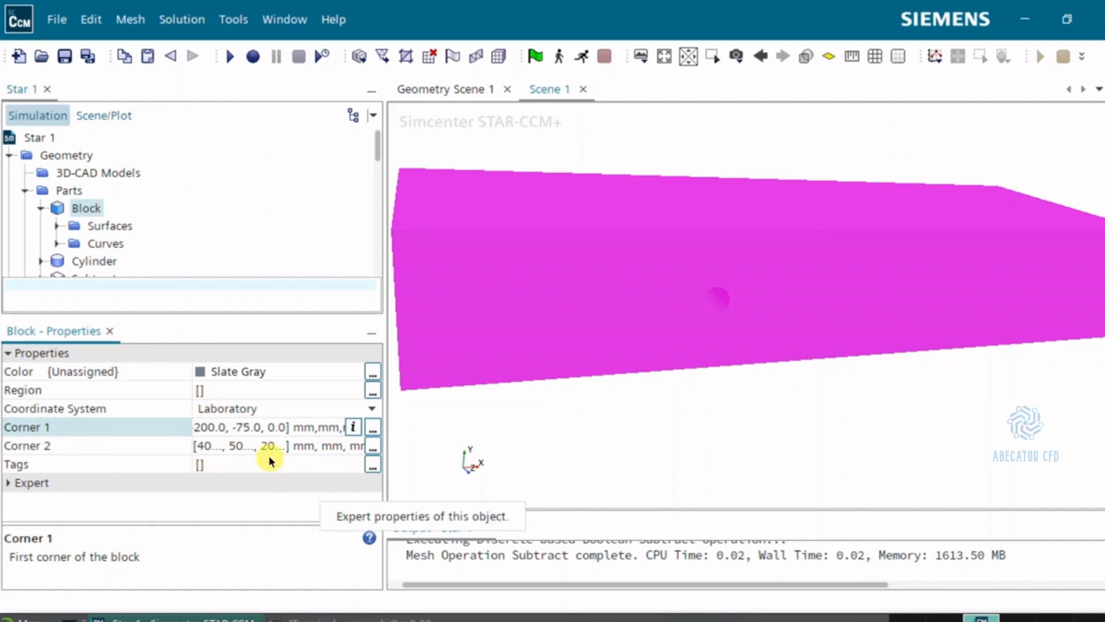
# Set the Y coordinate of the Block part's Corner 2 to 75 mm.
pyautogui.click(240, 444)
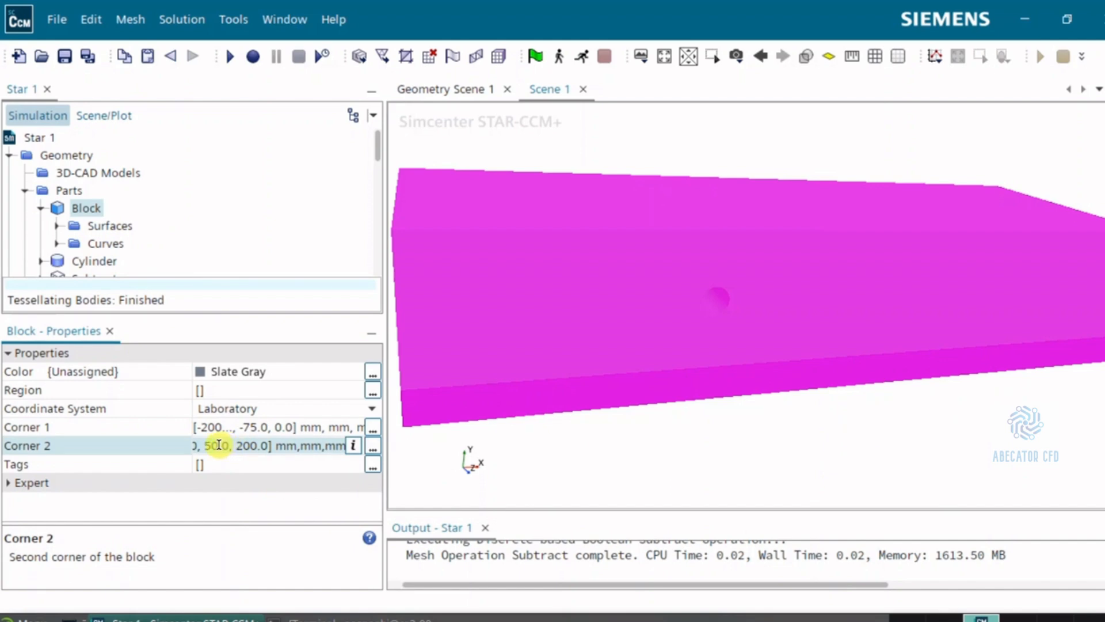
pyautogui.click(219, 444)
pyautogui.press('BackSpace')
pyautogui.press('BackSpace')
pyautogui.write('75')
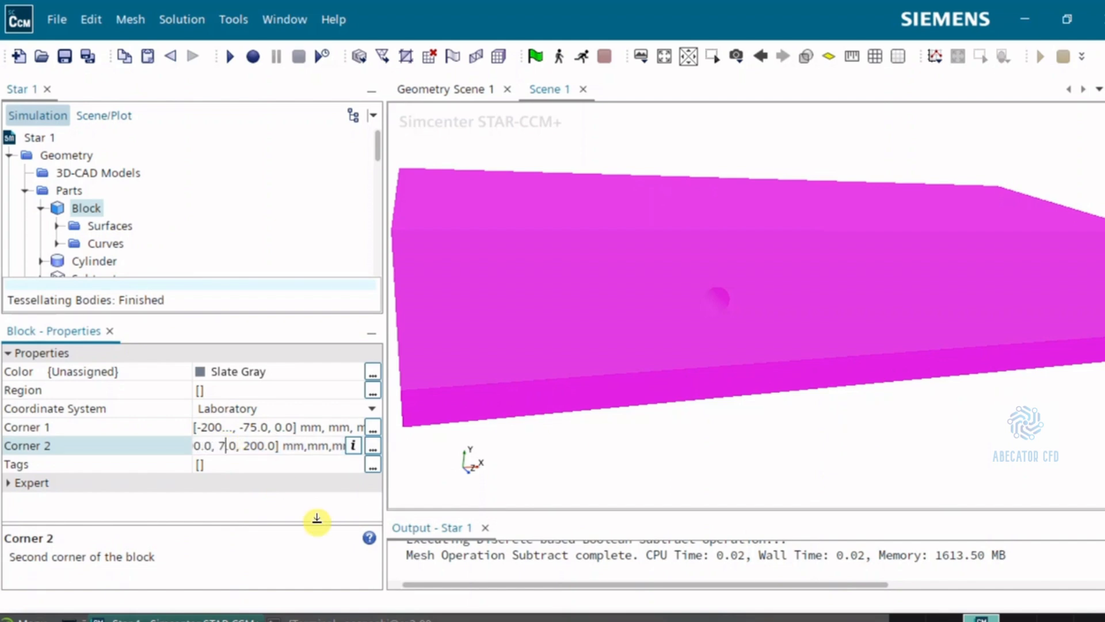
pyautogui.press('Return')
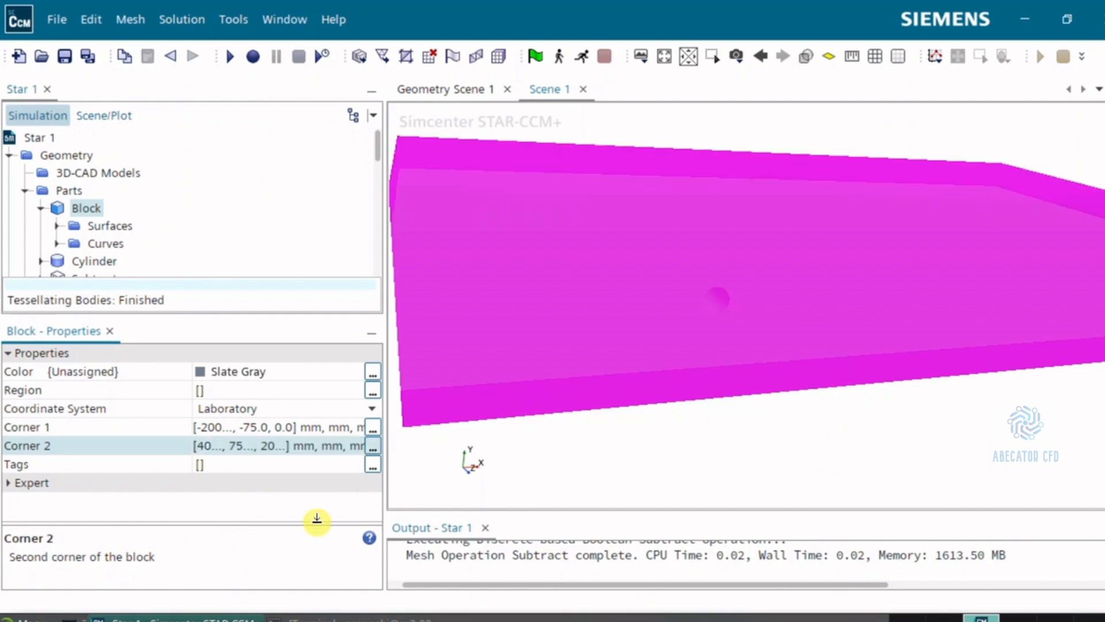
pyautogui.scroll(-3, 624, 413)
pyautogui.moveTo(715, 439); pyautogui.dragTo(627, 357)
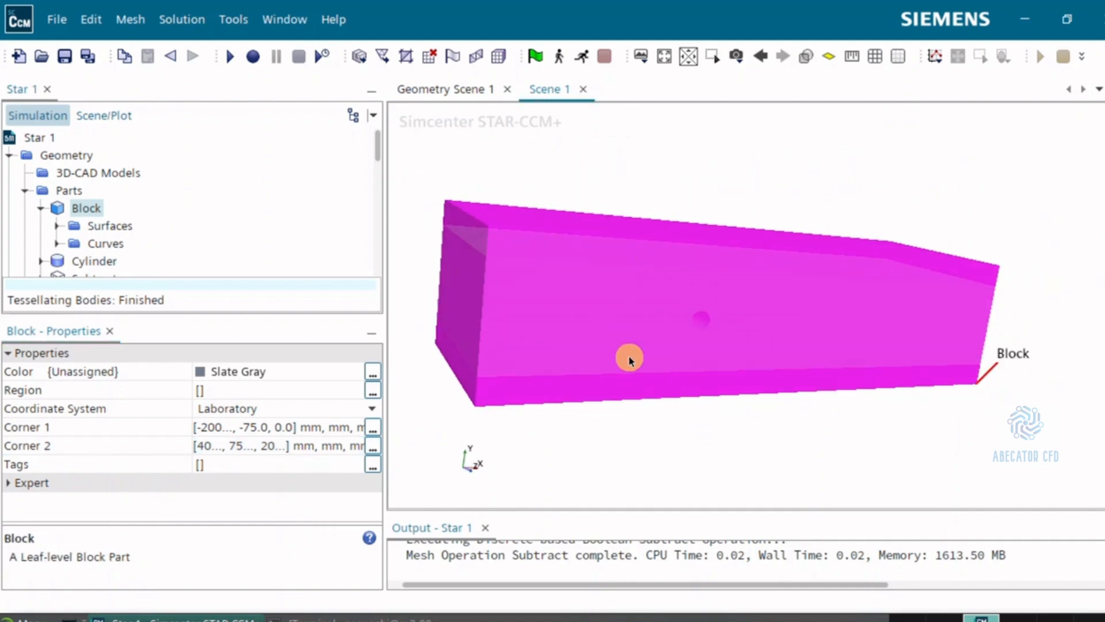
# Execute the Subtract operation again with the resized block and inspect the updated domain in Scene 1.
pyautogui.click(659, 459)
pyautogui.scroll(10, 102, 199)
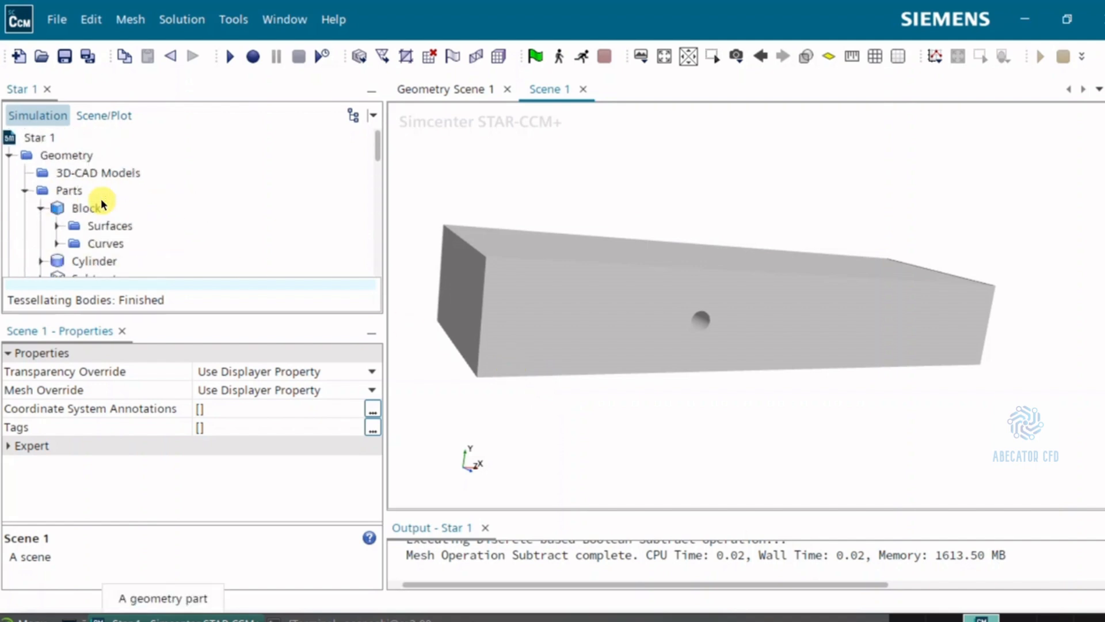
pyautogui.click(41, 208)
pyautogui.scroll(-1, 79, 205)
pyautogui.click(94, 260)
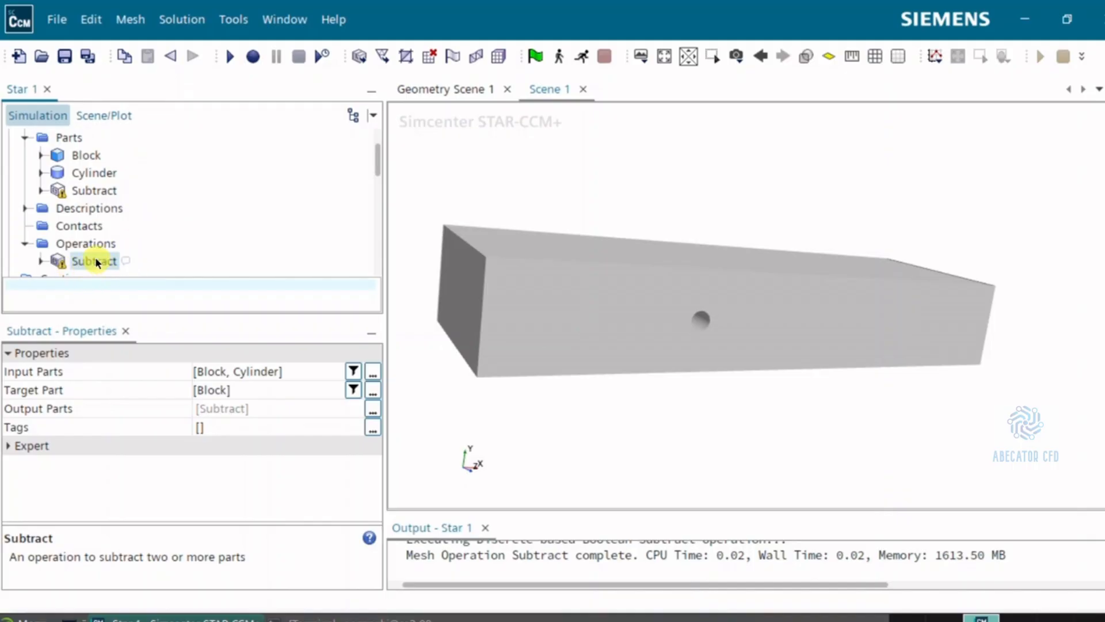
pyautogui.rightClick(96, 262)
pyautogui.click(149, 274)
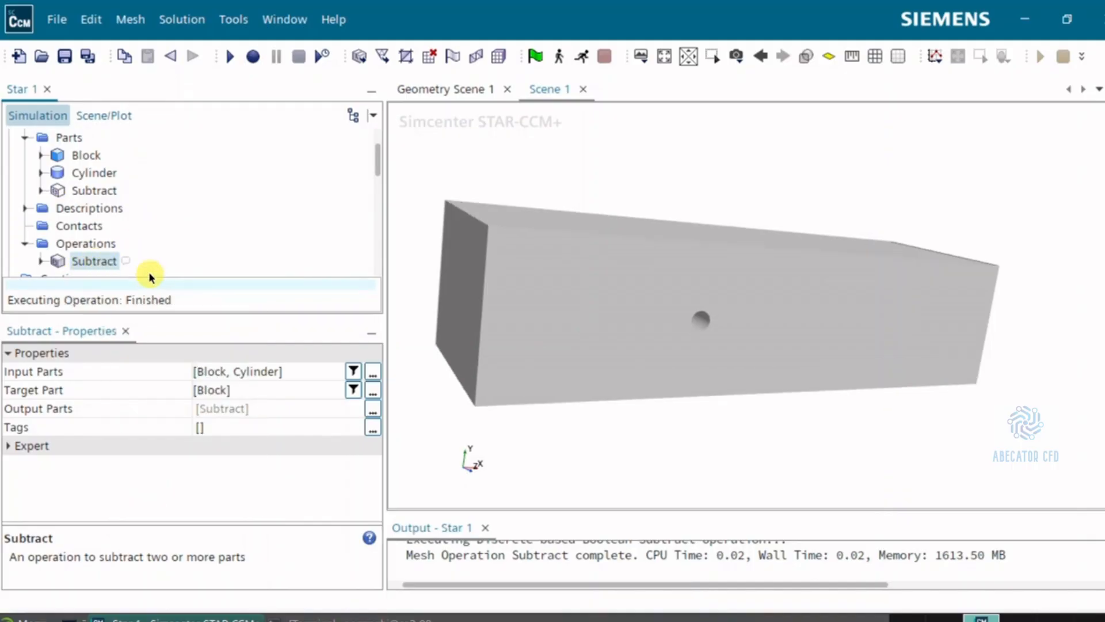
pyautogui.moveTo(737, 370)
pyautogui.mouseDown()
pyautogui.moveTo(633, 346)
pyautogui.moveTo(678, 344)
pyautogui.moveTo(723, 378)
pyautogui.mouseUp()
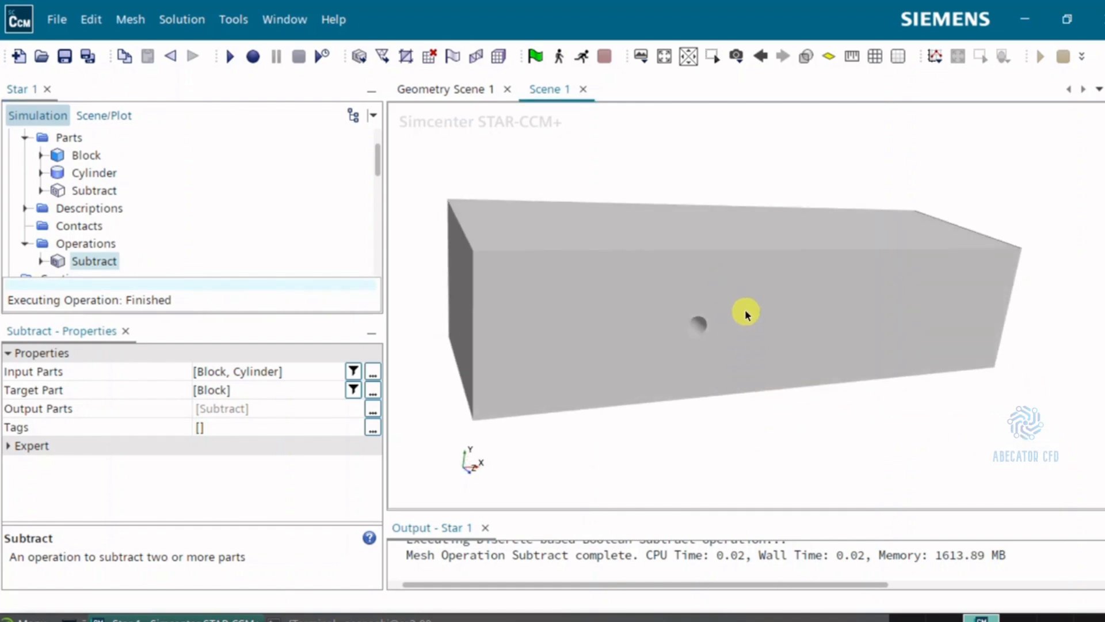
pyautogui.moveTo(809, 375); pyautogui.dragTo(799, 400)
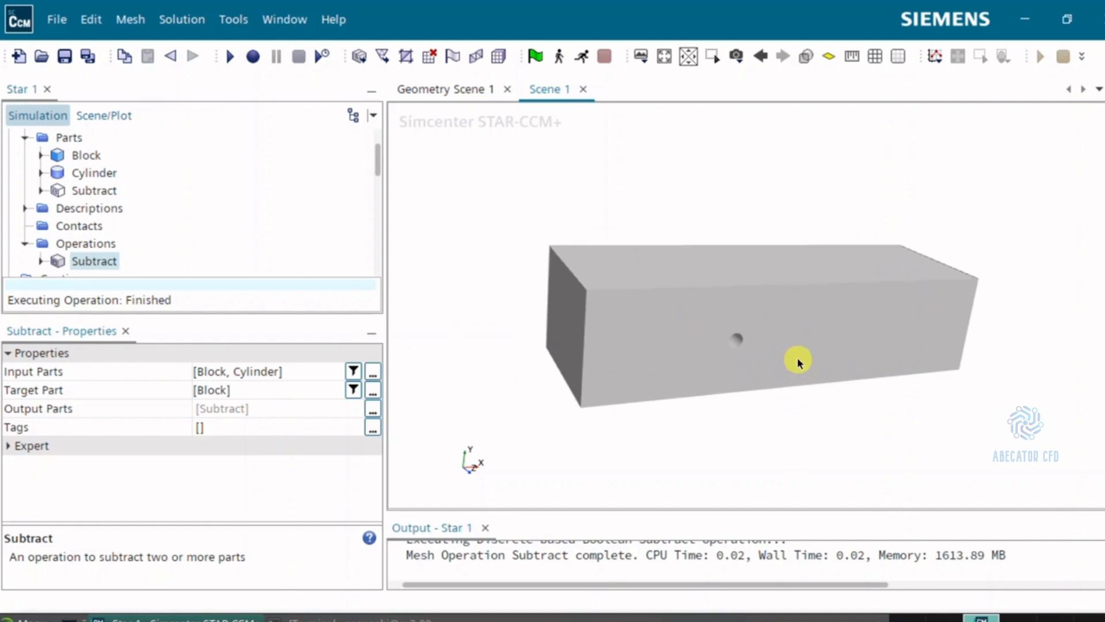
# Split the Block part's Block Surface by angle, using an angle of 89 degrees.
pyautogui.click(41, 155)
pyautogui.click(81, 156)
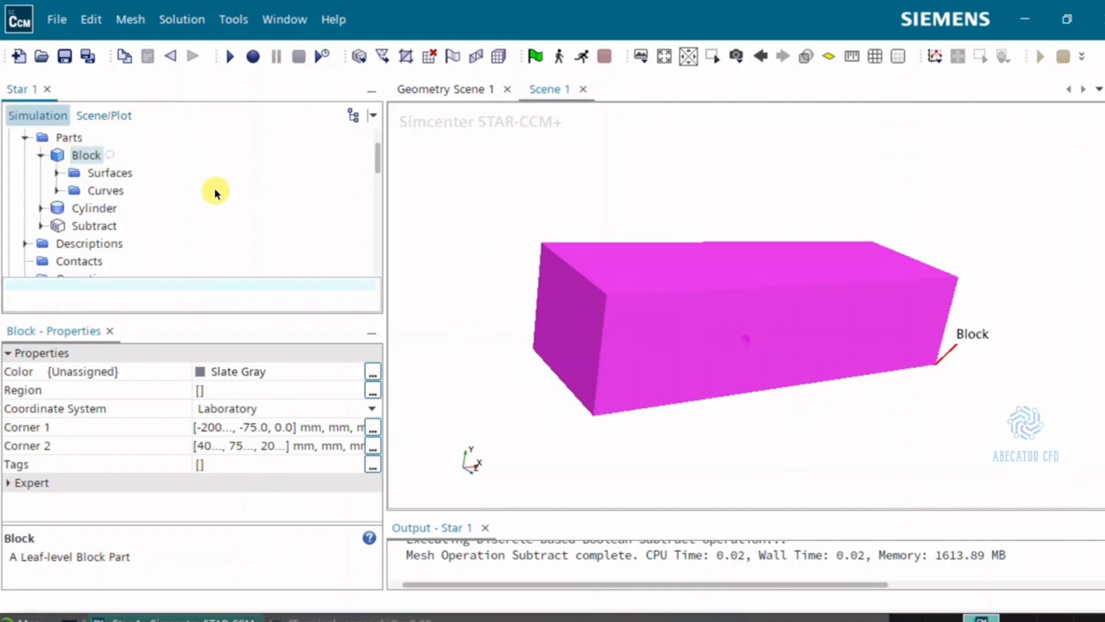
pyautogui.click(57, 173)
pyautogui.click(160, 195)
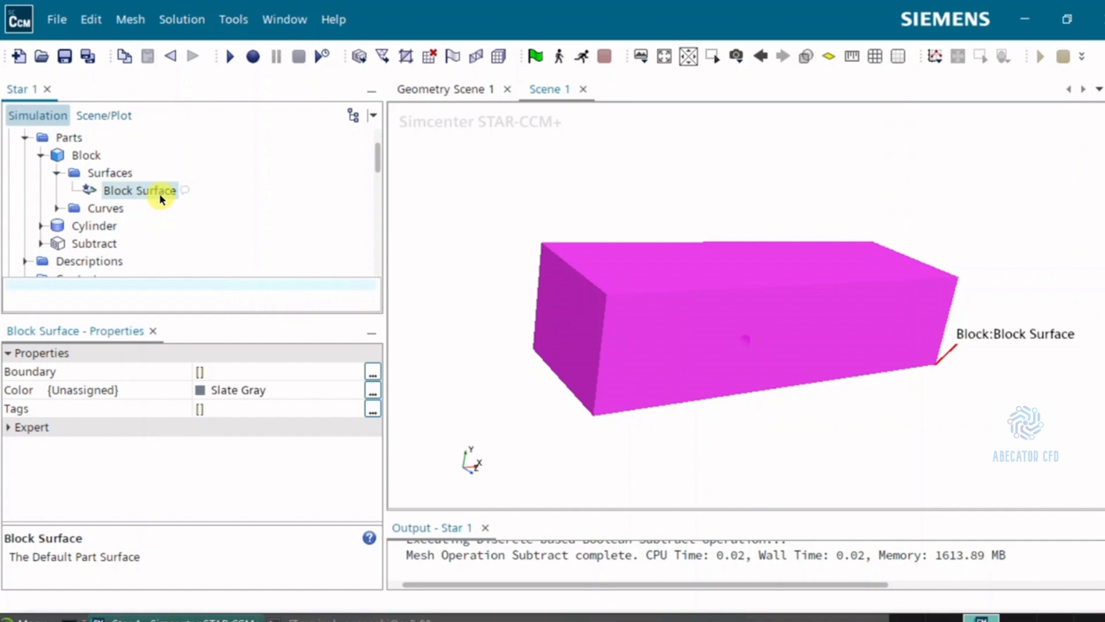
pyautogui.rightClick(129, 189)
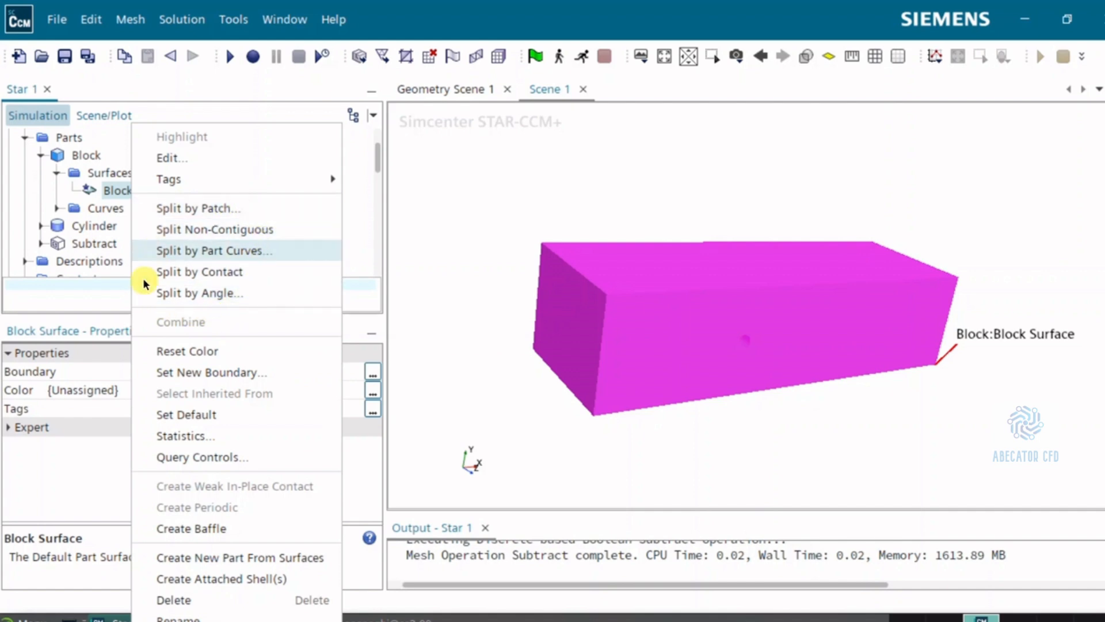
pyautogui.click(229, 293)
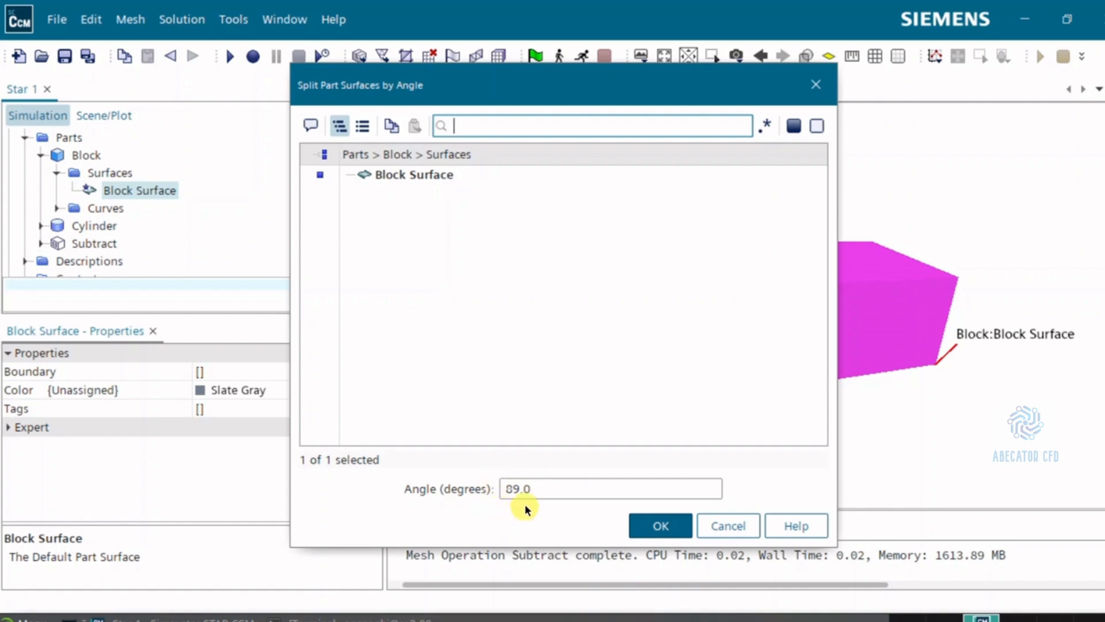
pyautogui.click(675, 525)
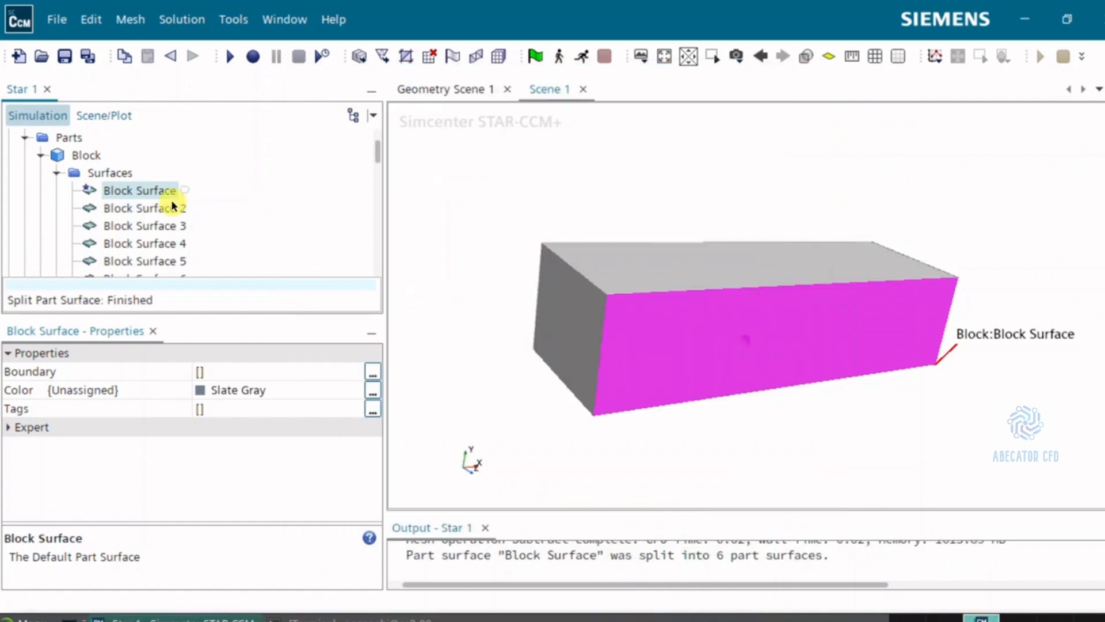
# Examine which face of the domain each of the split Block surfaces, from Block Surface 2 to Block Surface 6, represents.
pyautogui.click(151, 208)
pyautogui.scroll(-1, 151, 207)
pyautogui.scroll(1, 151, 207)
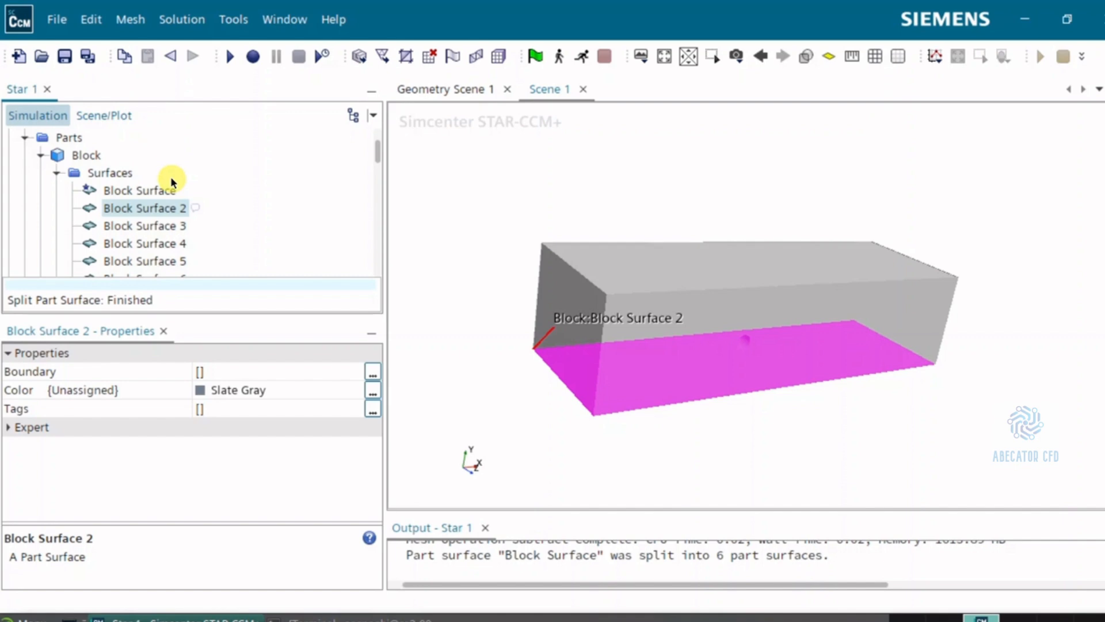
pyautogui.click(165, 225)
pyautogui.scroll(-1, 171, 202)
pyautogui.click(174, 193)
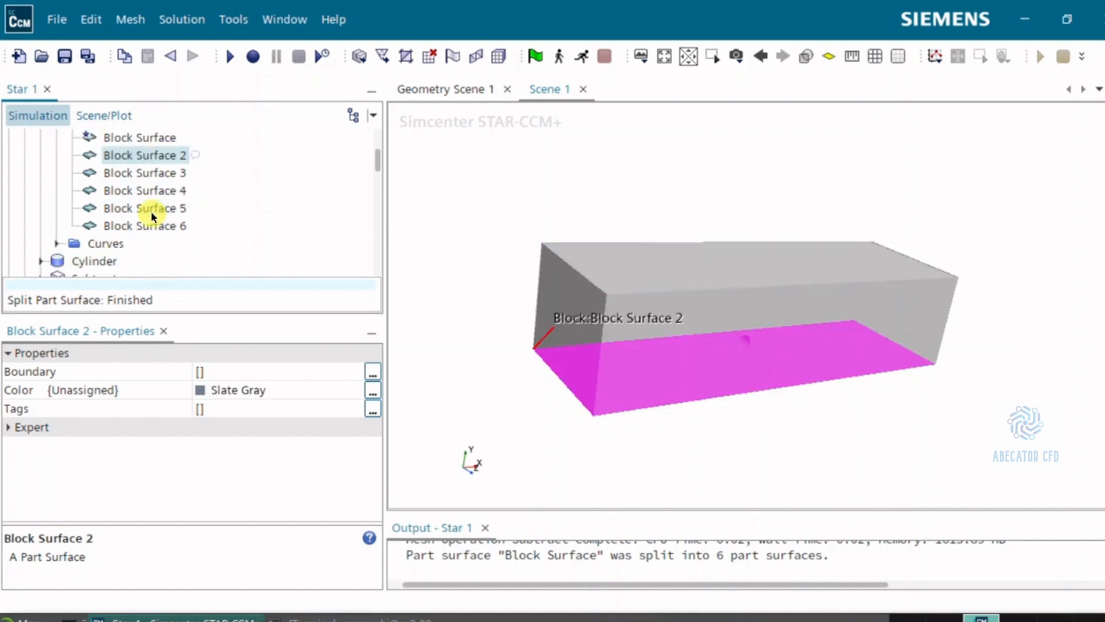
pyautogui.scroll(1, 161, 194)
pyautogui.click(163, 220)
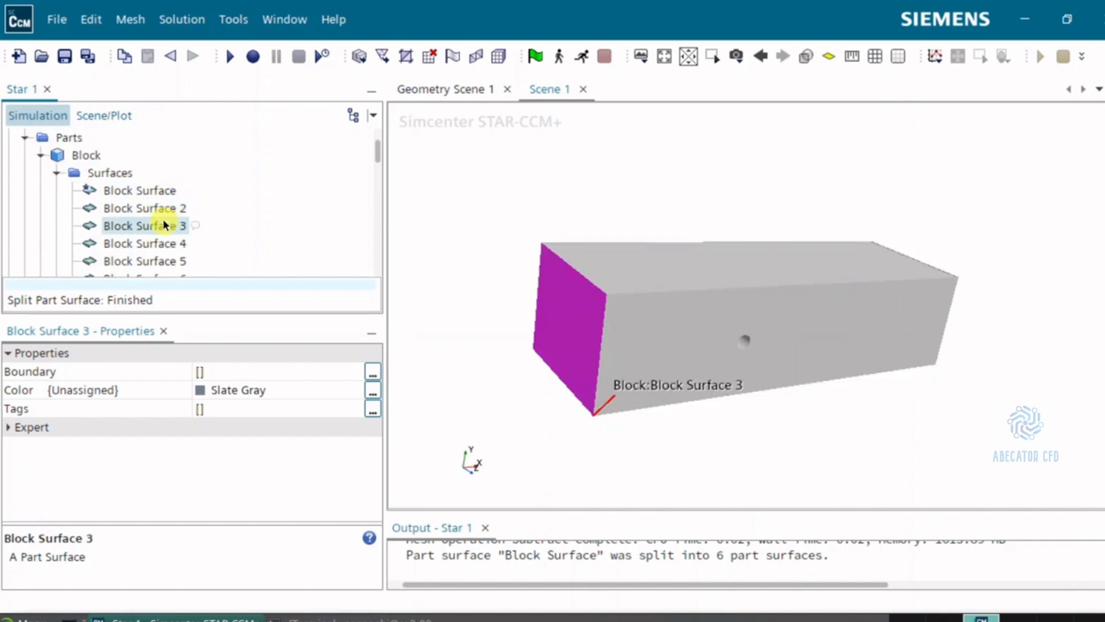
pyautogui.scroll(-1, 164, 217)
pyautogui.click(177, 189)
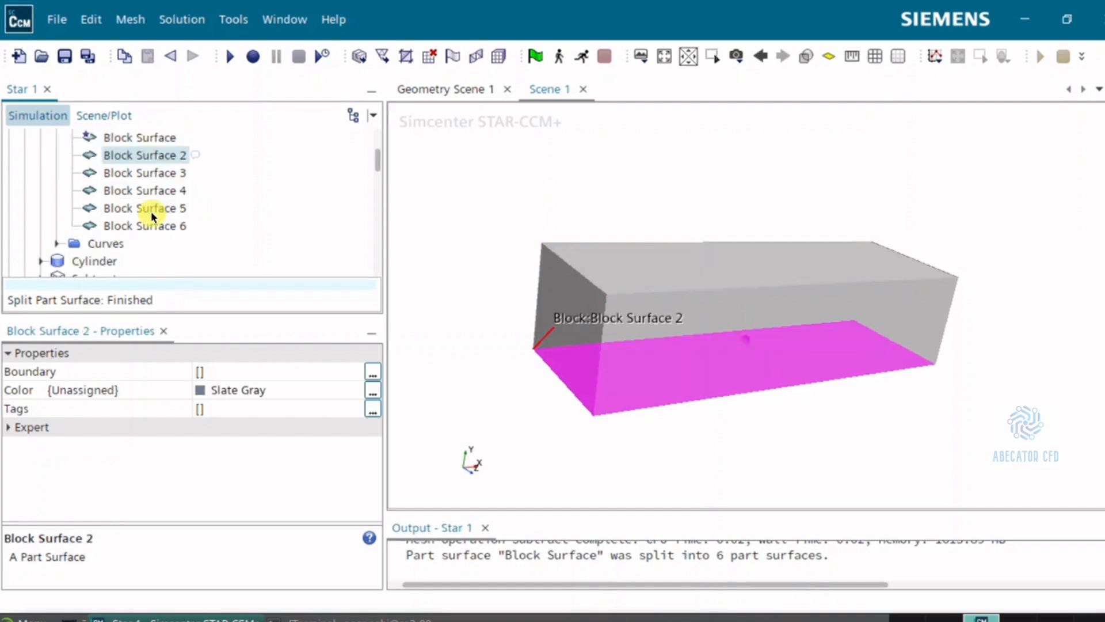
pyautogui.scroll(1, 167, 185)
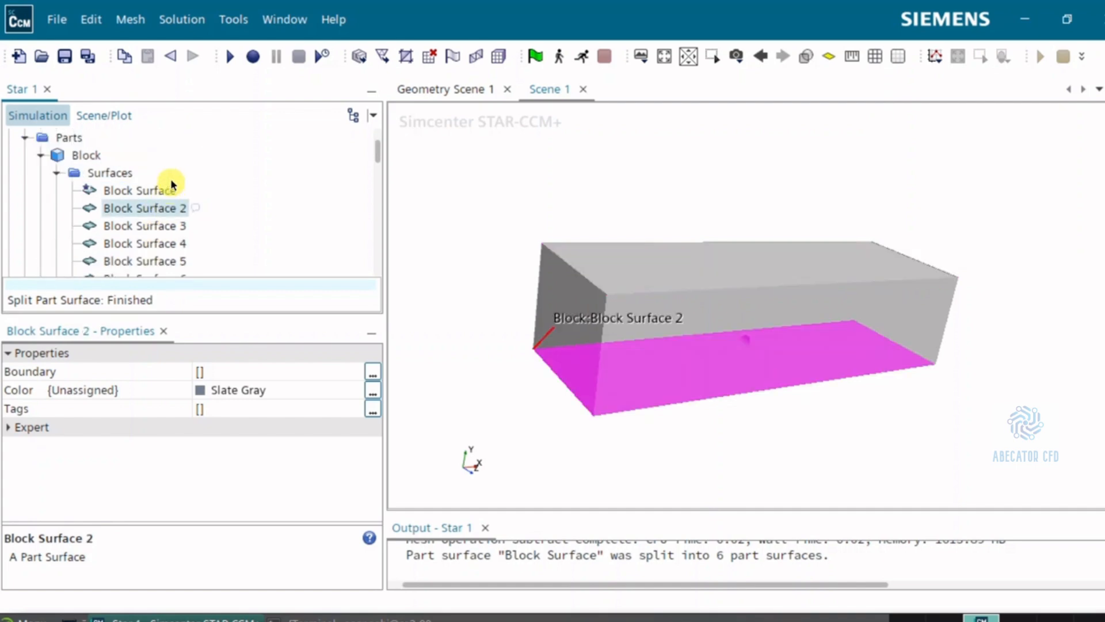
pyautogui.click(163, 223)
pyautogui.scroll(-1, 164, 225)
pyautogui.click(177, 189)
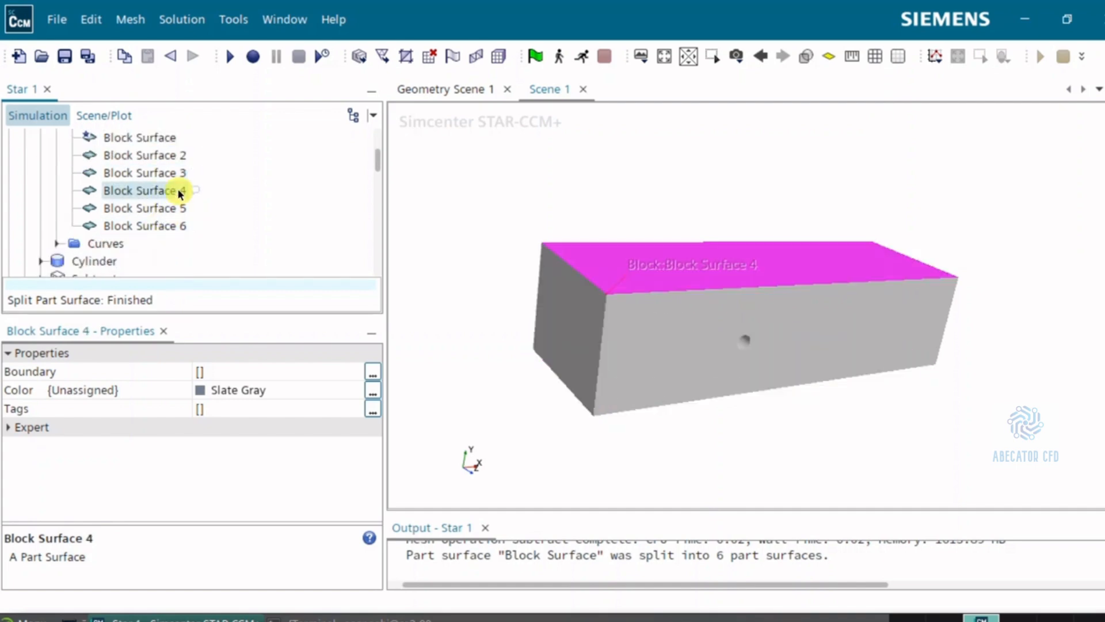
pyautogui.click(172, 208)
pyautogui.click(172, 230)
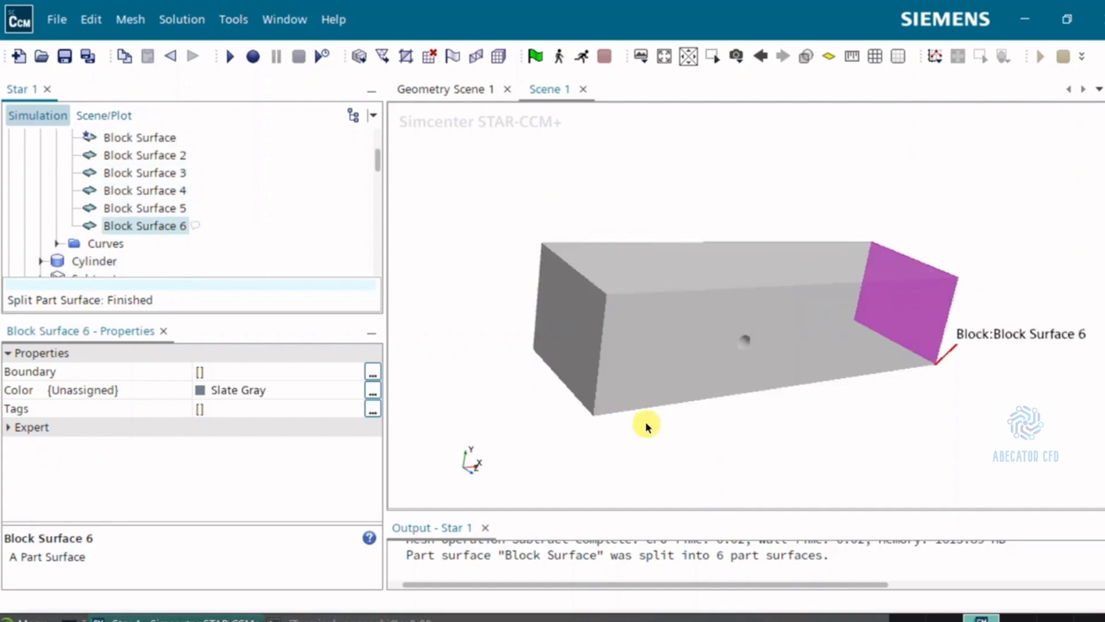
# Rename Block Surface 6 as Outlet and Block Surface 5 as BackWall.
pyautogui.moveTo(679, 424); pyautogui.dragTo(647, 424)
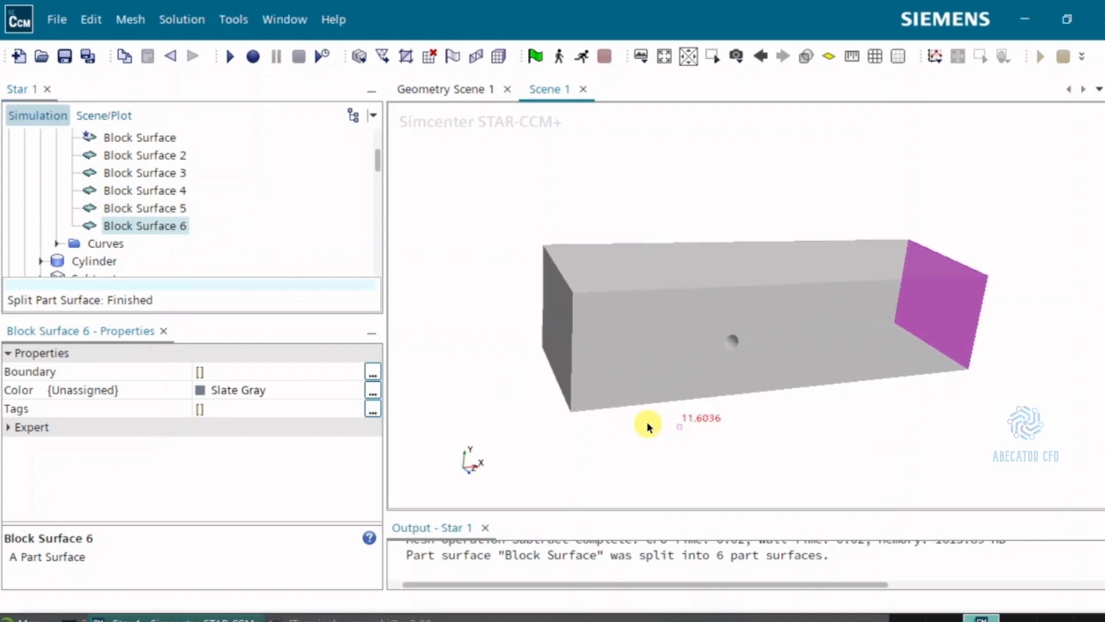
pyautogui.click(165, 225)
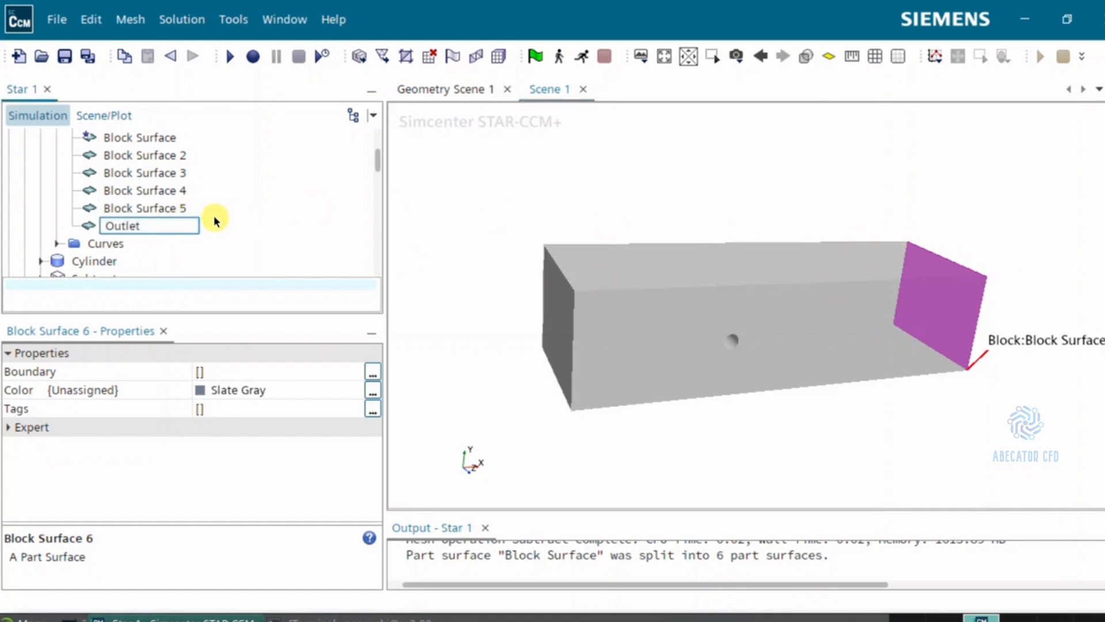
pyautogui.press('Return')
pyautogui.click(142, 209)
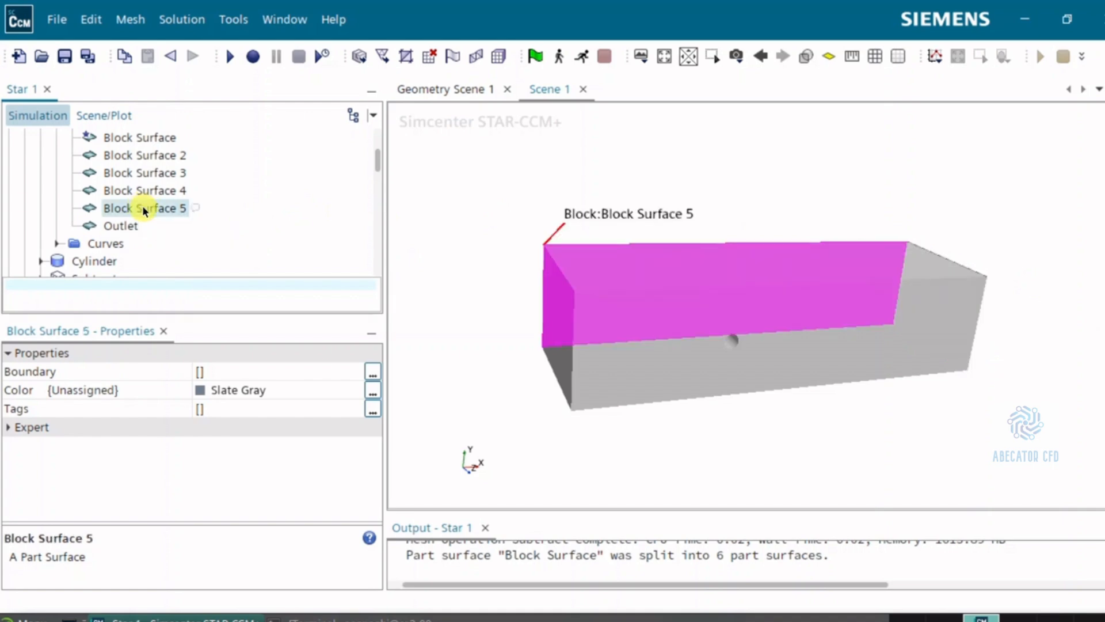
pyautogui.click(144, 209)
pyautogui.write('B')
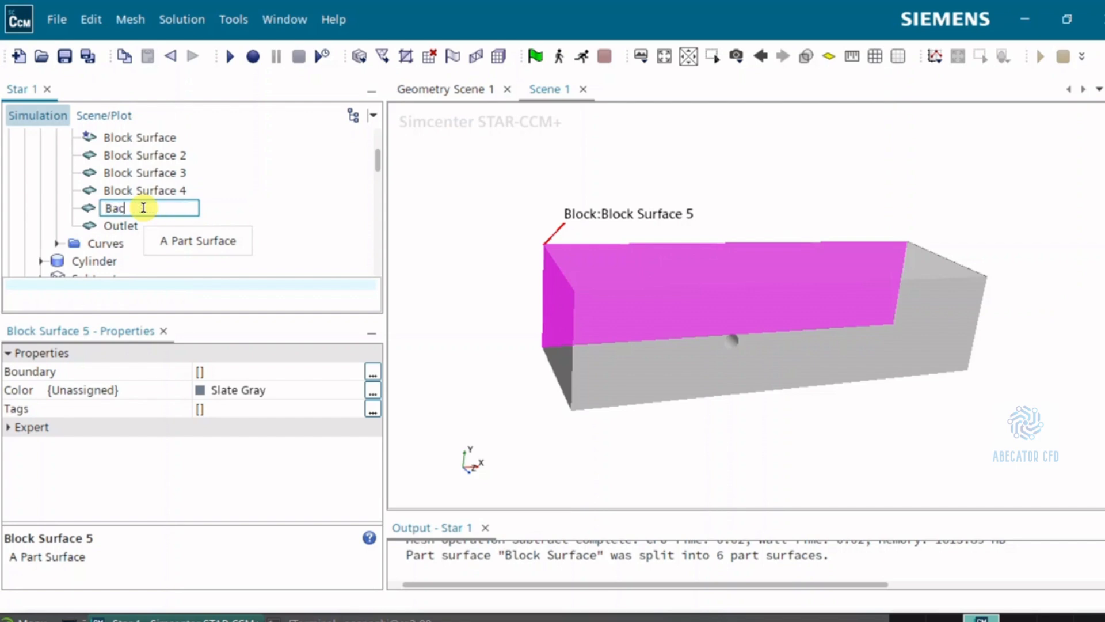
pyautogui.write('ackWall')
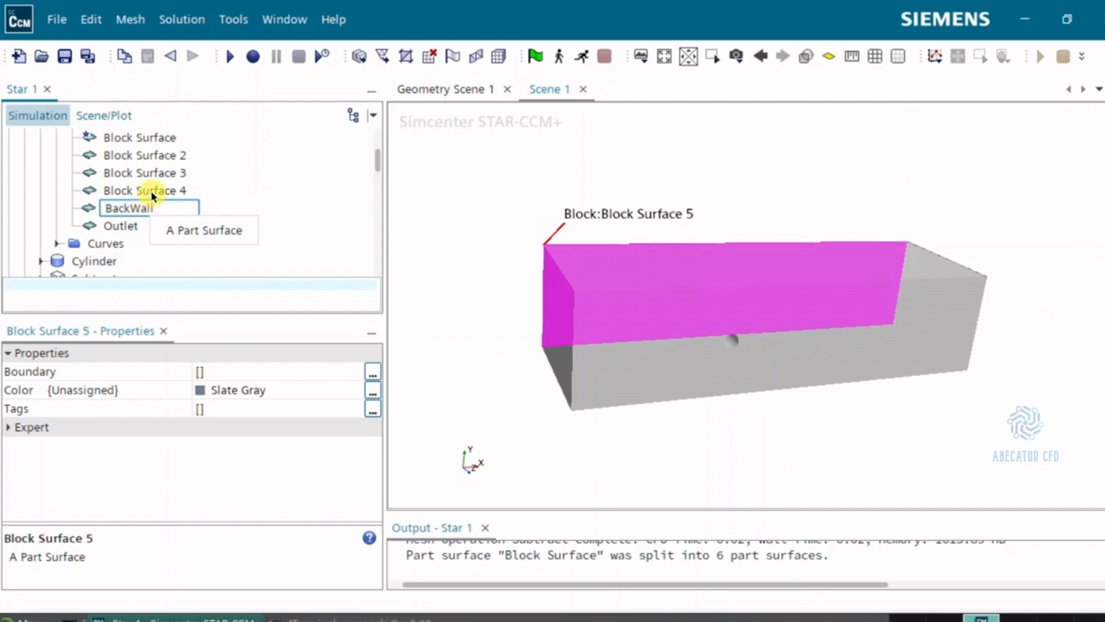
pyautogui.press('Return')
# Rename Block Surface 4 as UpperWall and Block Surface 3 as Inlet.
pyautogui.click(150, 191)
pyautogui.click(151, 191)
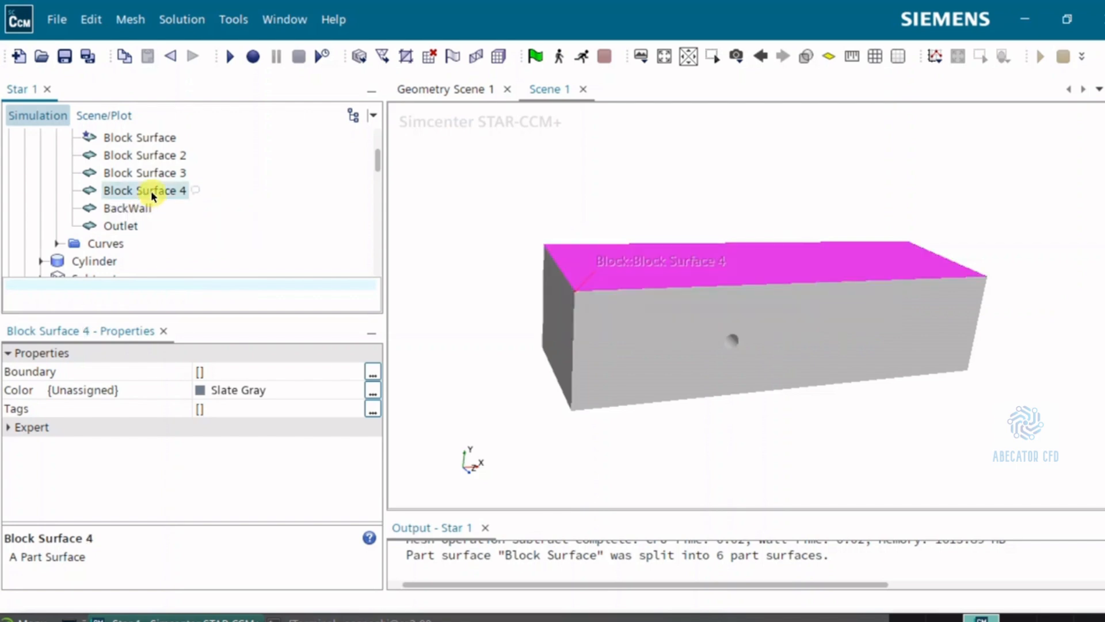
pyautogui.hotkey('ctrl', 'a')
pyautogui.write('U')
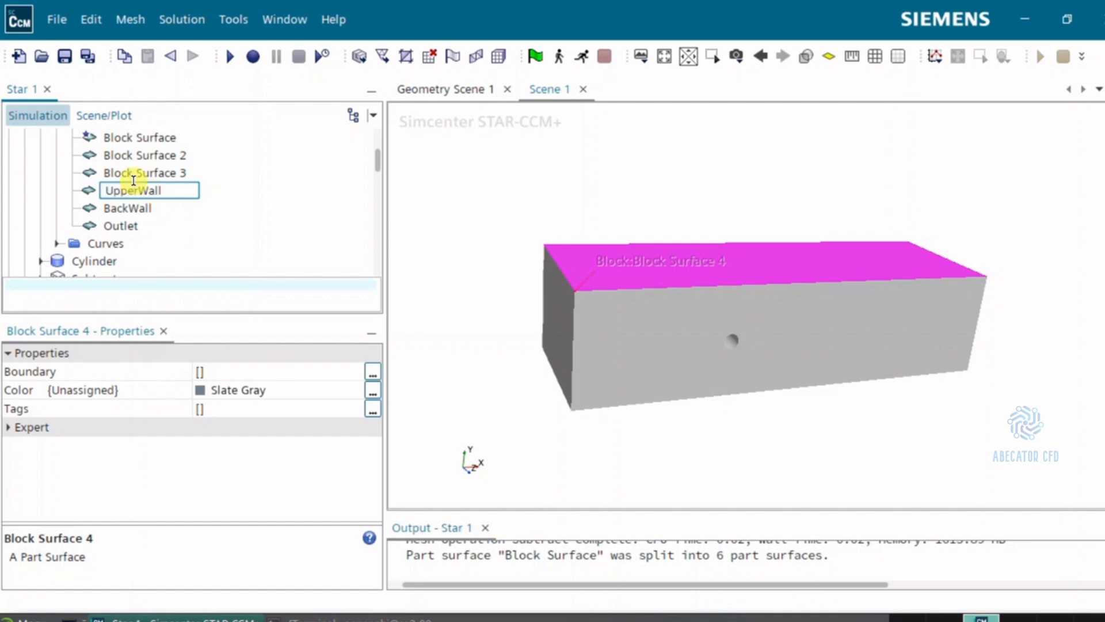
pyautogui.click(132, 176)
pyautogui.click(132, 178)
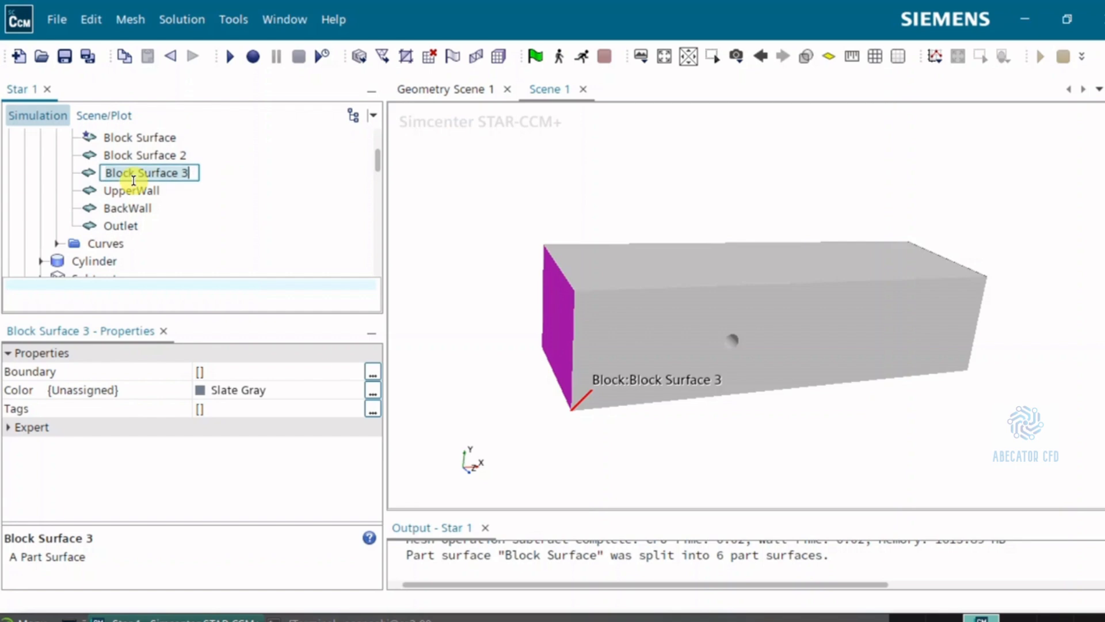
pyautogui.hotkey('ctrl', 'a')
pyautogui.write('I')
# Rename Block Surface 2, the bottom face of the block, as DownWall.
pyautogui.click(131, 157)
pyautogui.click(130, 155)
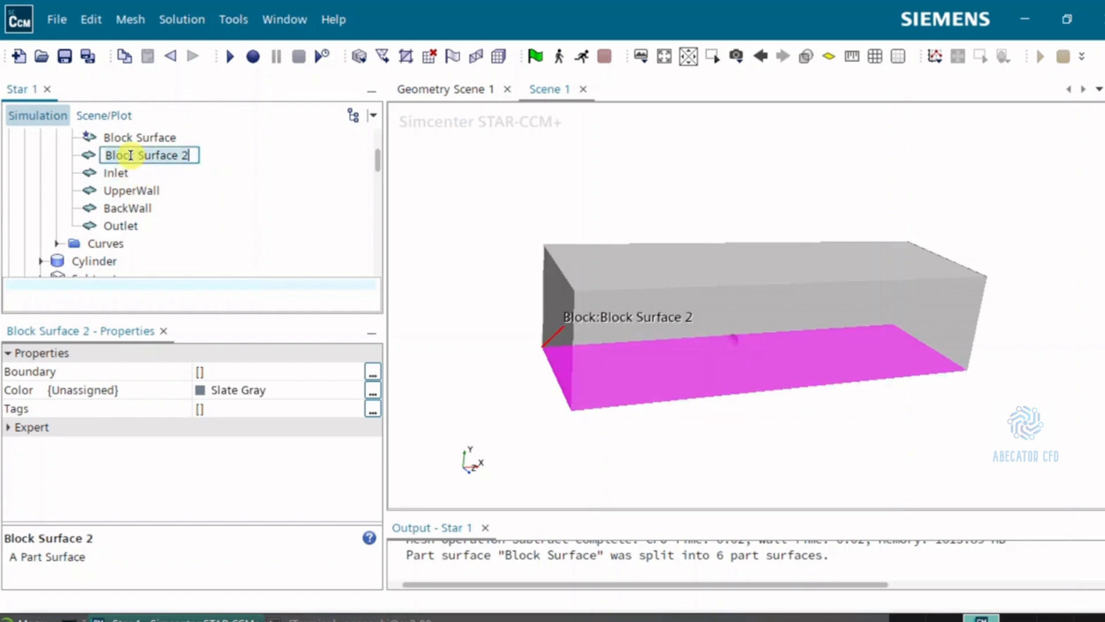
pyautogui.hotkey('ctrl', 'a')
pyautogui.write('Down')
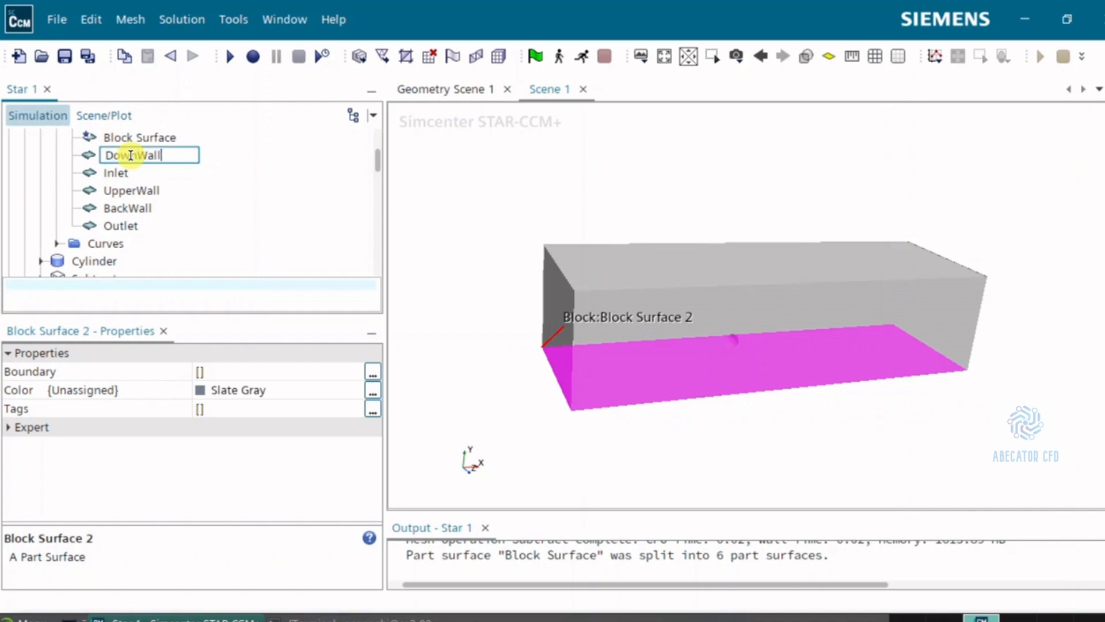
pyautogui.press('Return')
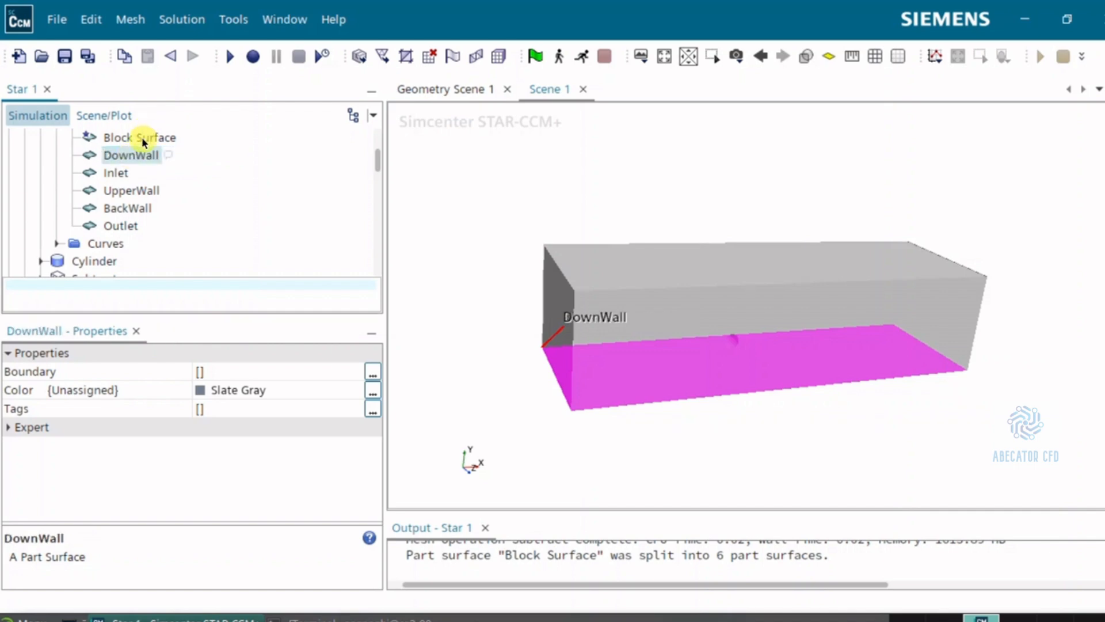
# Rename the remaining Block Surface, the block's front face, as FrontWall.
pyautogui.click(143, 138)
pyautogui.click(144, 138)
pyautogui.hotkey('ctrl', 'a')
pyautogui.write('Fro')
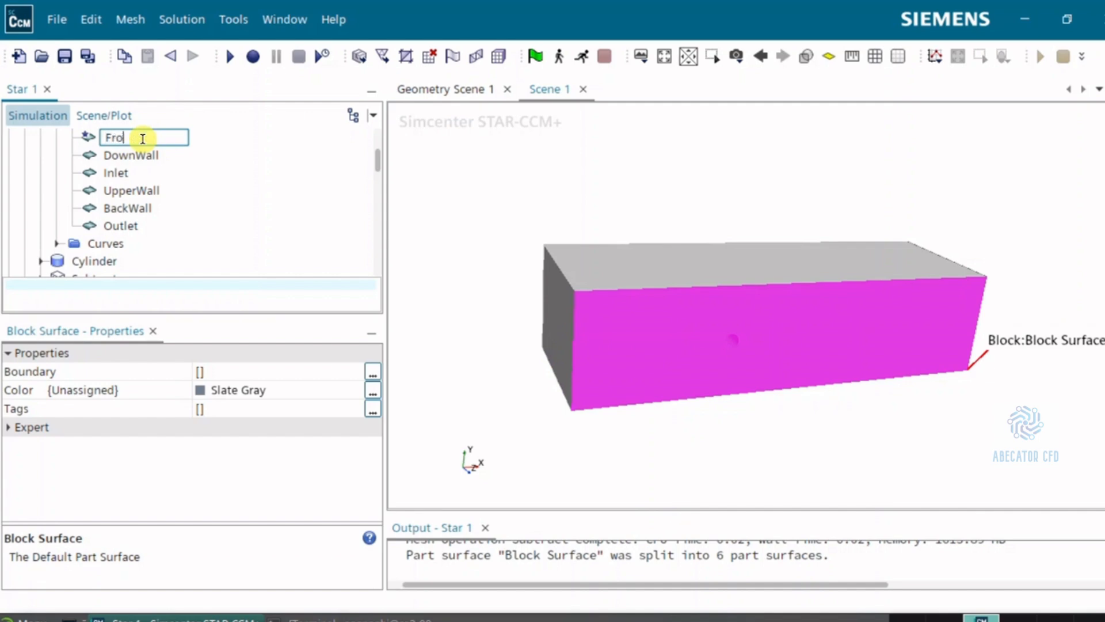
pyautogui.write('ntWall')
pyautogui.press('Return')
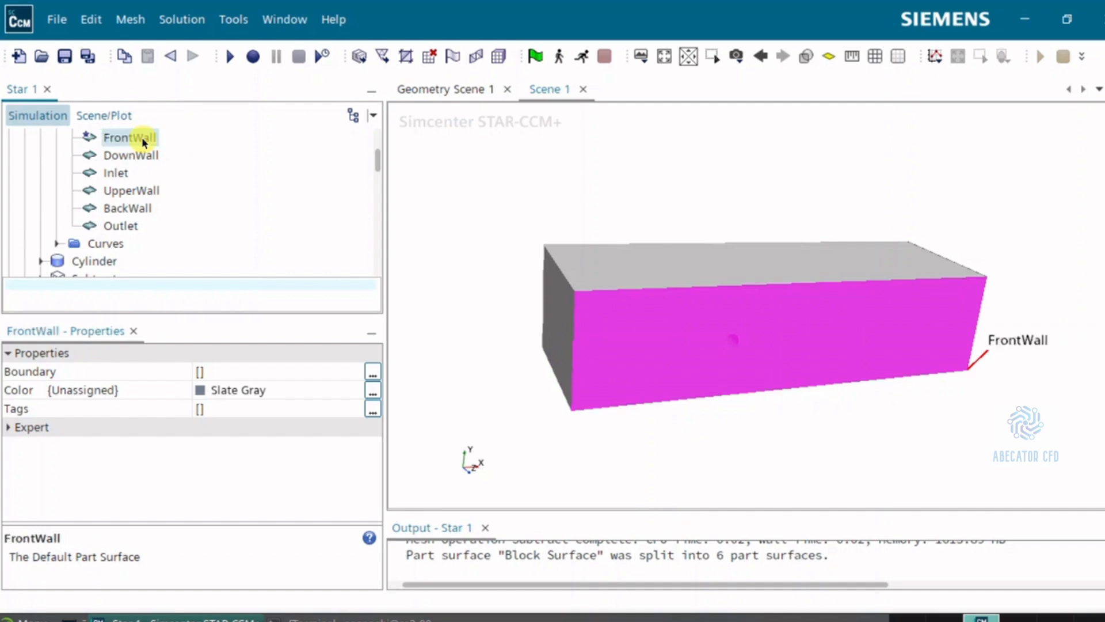
# Expand the inherited Block within the Subtract part and check which surfaces it lists.
pyautogui.scroll(2, 108, 174)
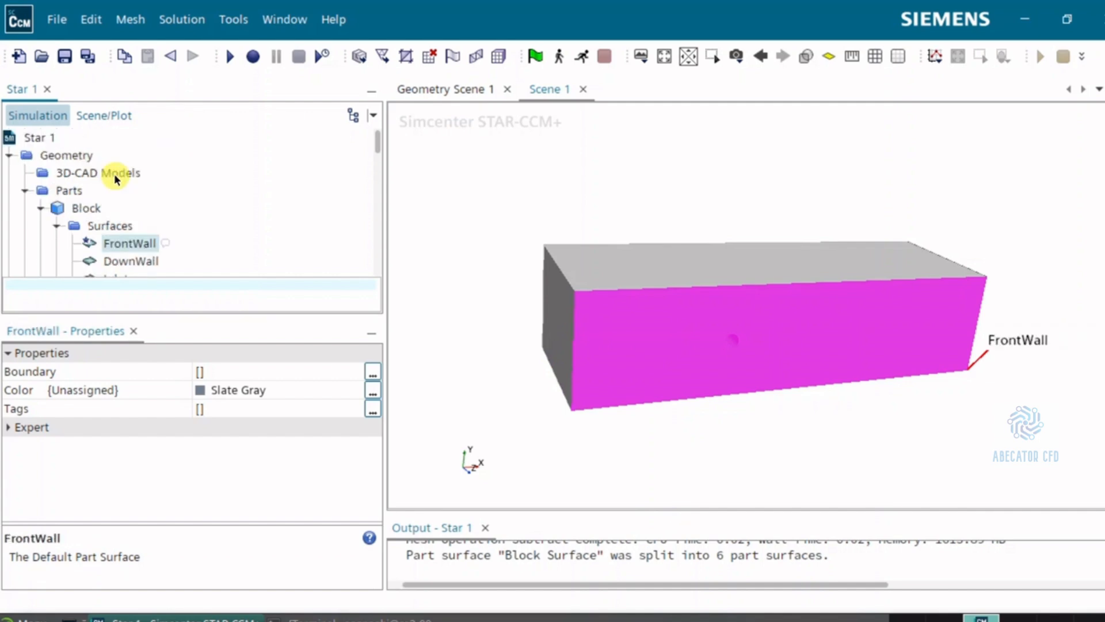
pyautogui.click(38, 209)
pyautogui.scroll(-1, 130, 206)
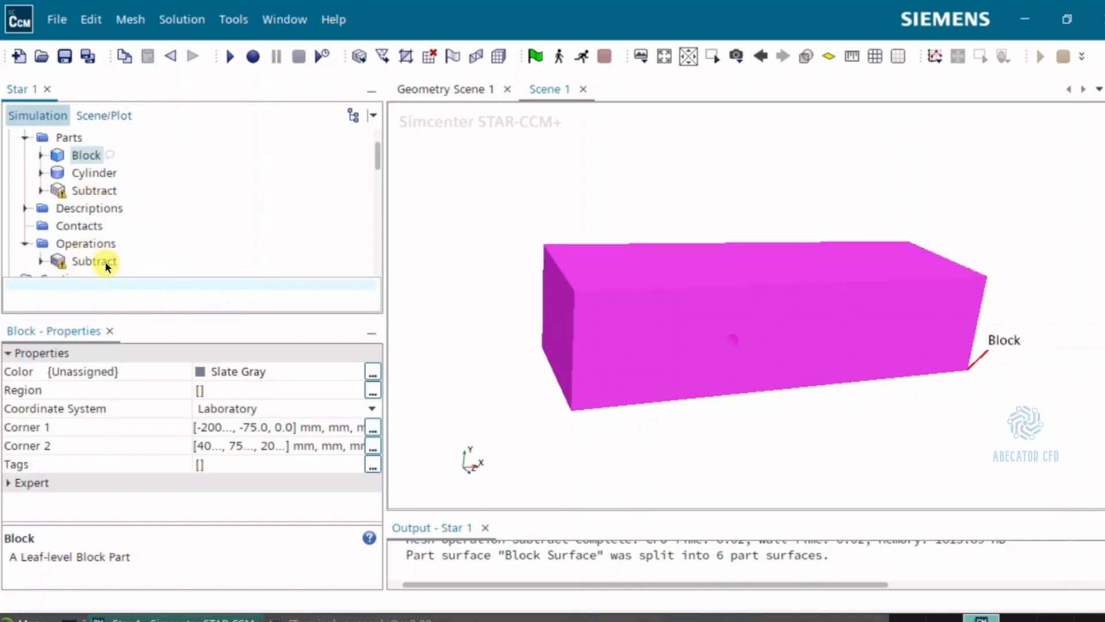
pyautogui.click(41, 190)
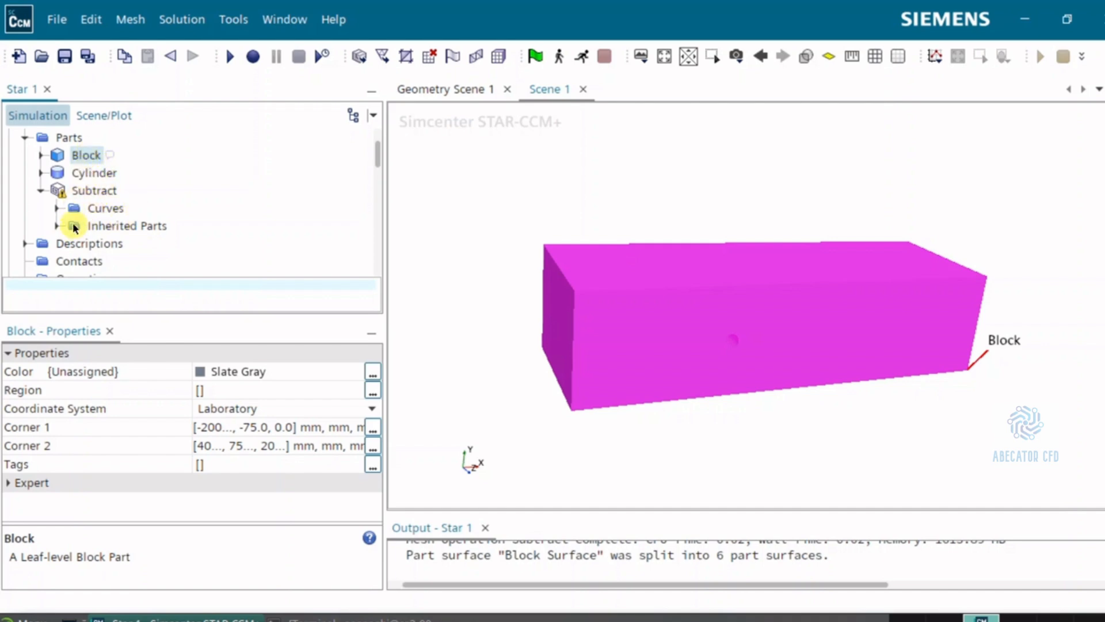
pyautogui.click(57, 227)
pyautogui.scroll(-1, 139, 216)
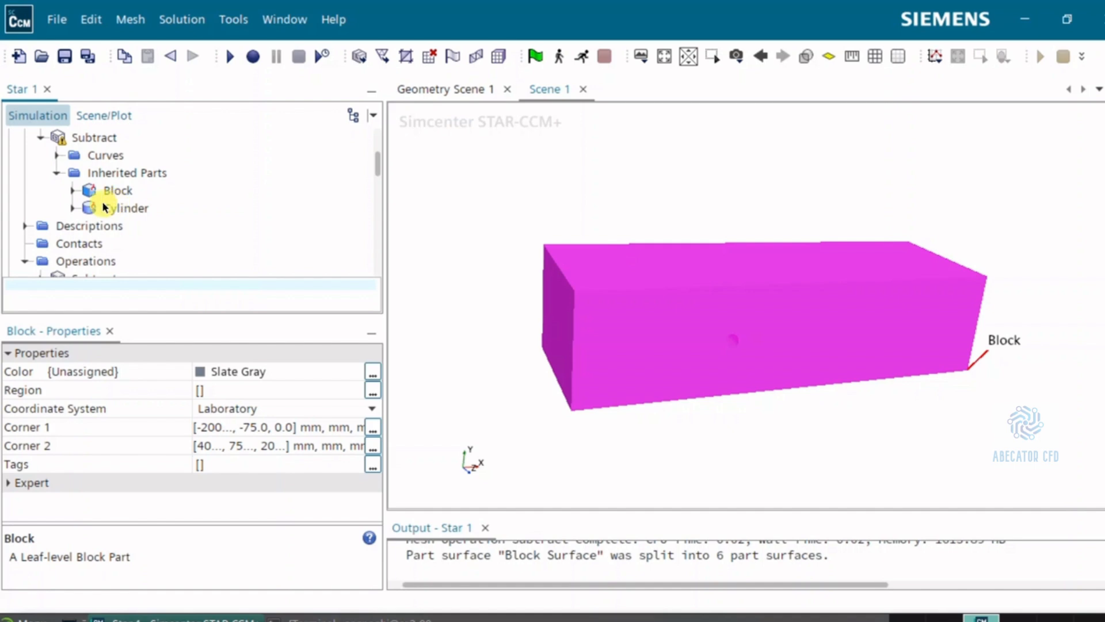
pyautogui.click(73, 190)
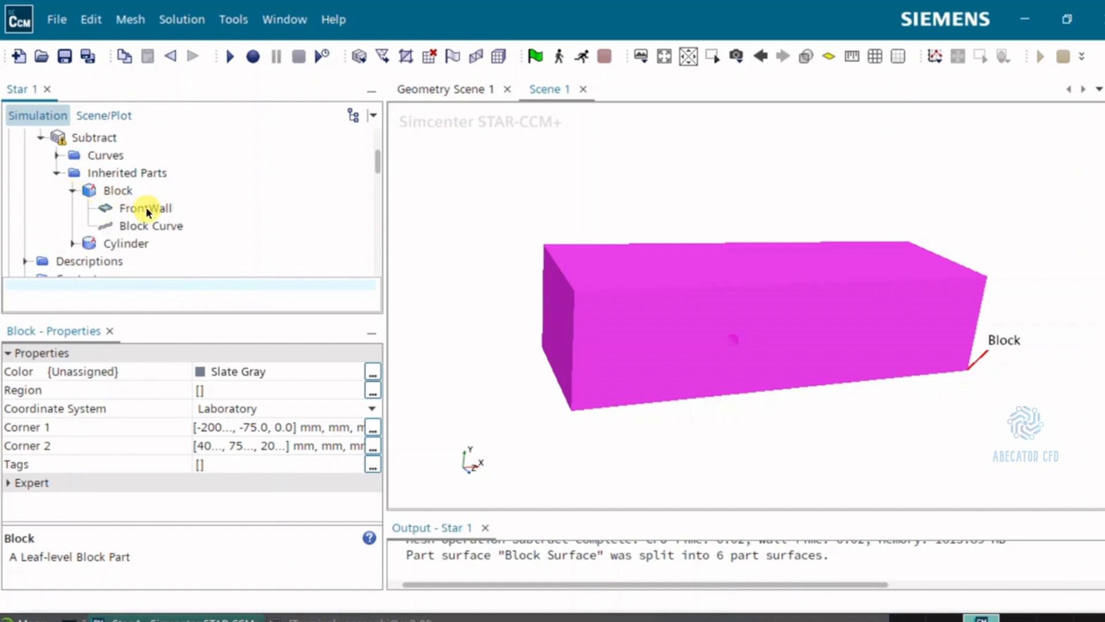
# Check FrontWall and the Cylinder Surface among the inherited parts of the Subtract part.
pyautogui.click(146, 208)
pyautogui.click(73, 243)
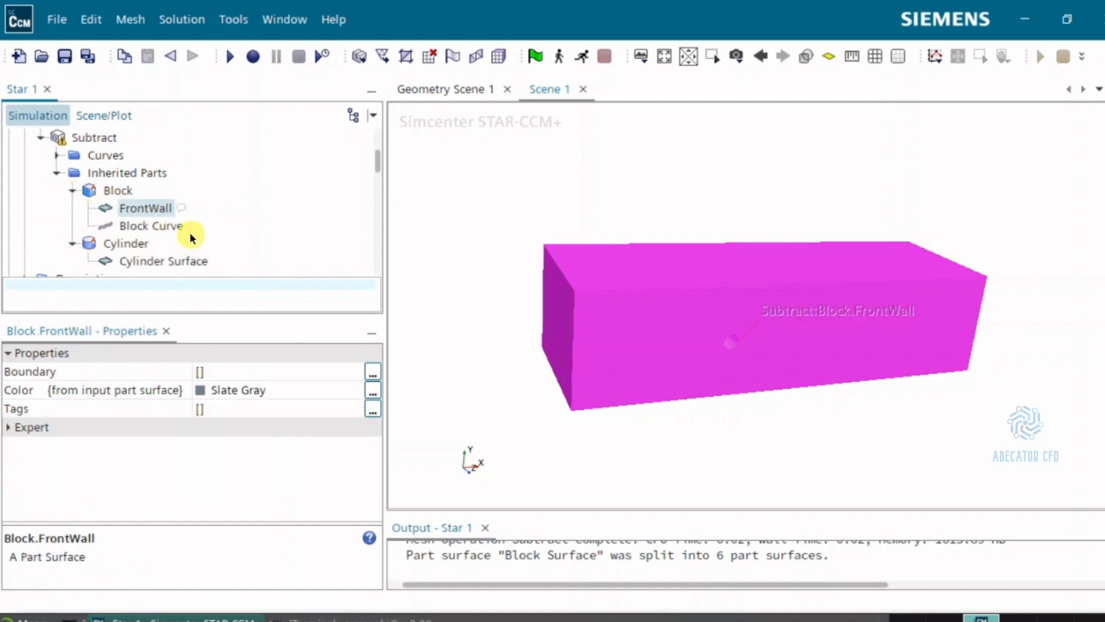
pyautogui.scroll(-1, 189, 232)
pyautogui.click(201, 207)
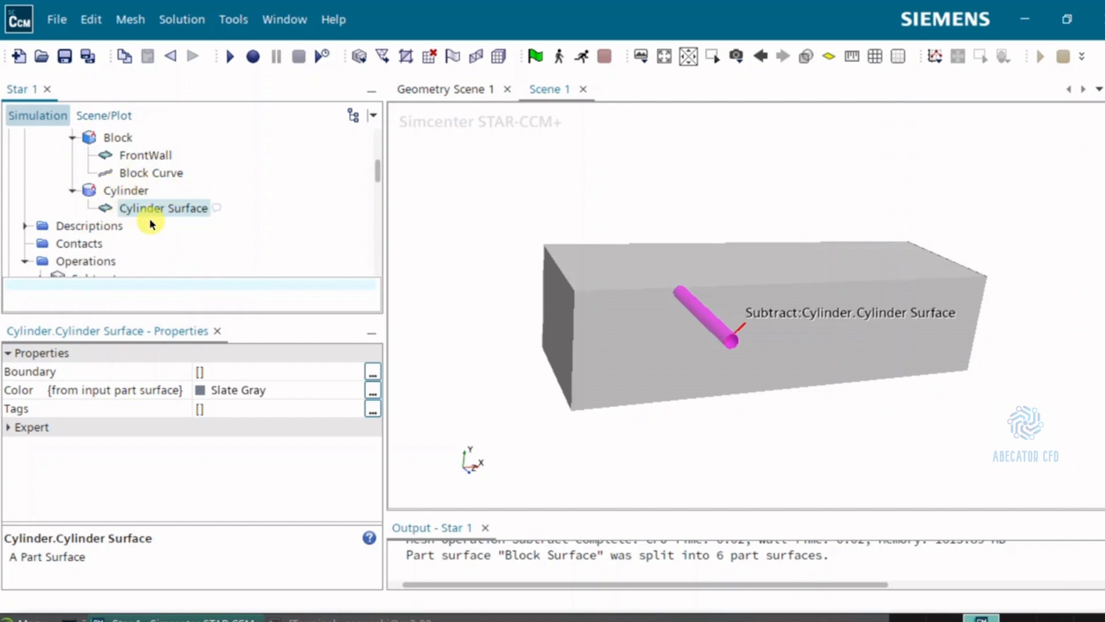
pyautogui.scroll(1, 140, 229)
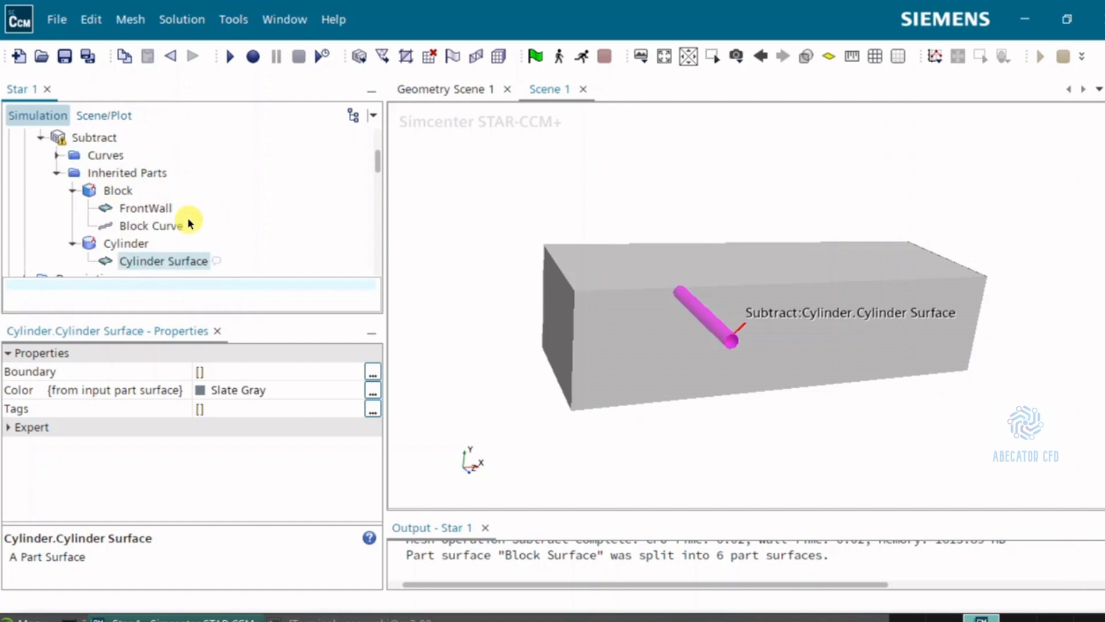
# Collapse the Subtract part and execute the Subtract operation again.
pyautogui.click(40, 141)
pyautogui.rightClick(87, 208)
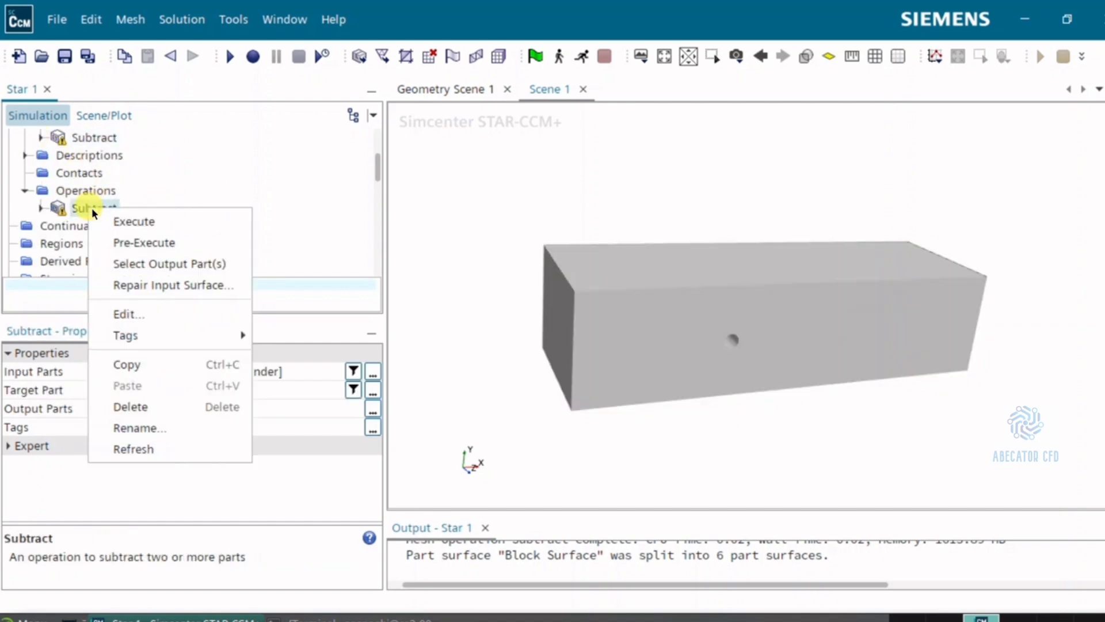
pyautogui.click(115, 225)
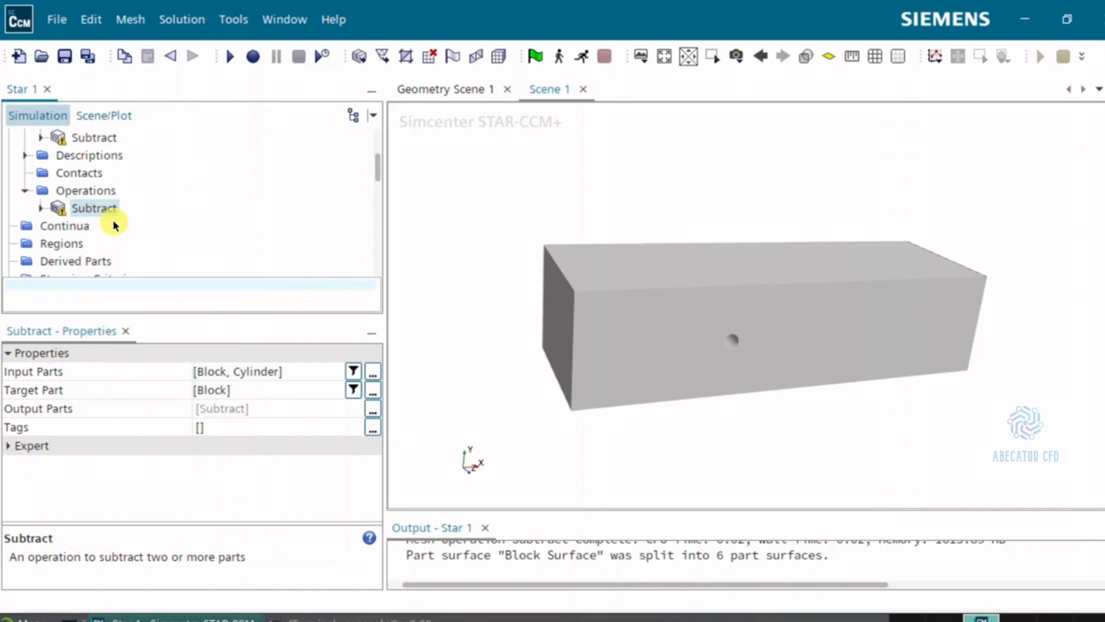
# Expand the Subtract part's inherited Block and highlight each of its named surfaces, from BackWall to UpperWall, to check their locations.
pyautogui.click(40, 138)
pyautogui.click(56, 172)
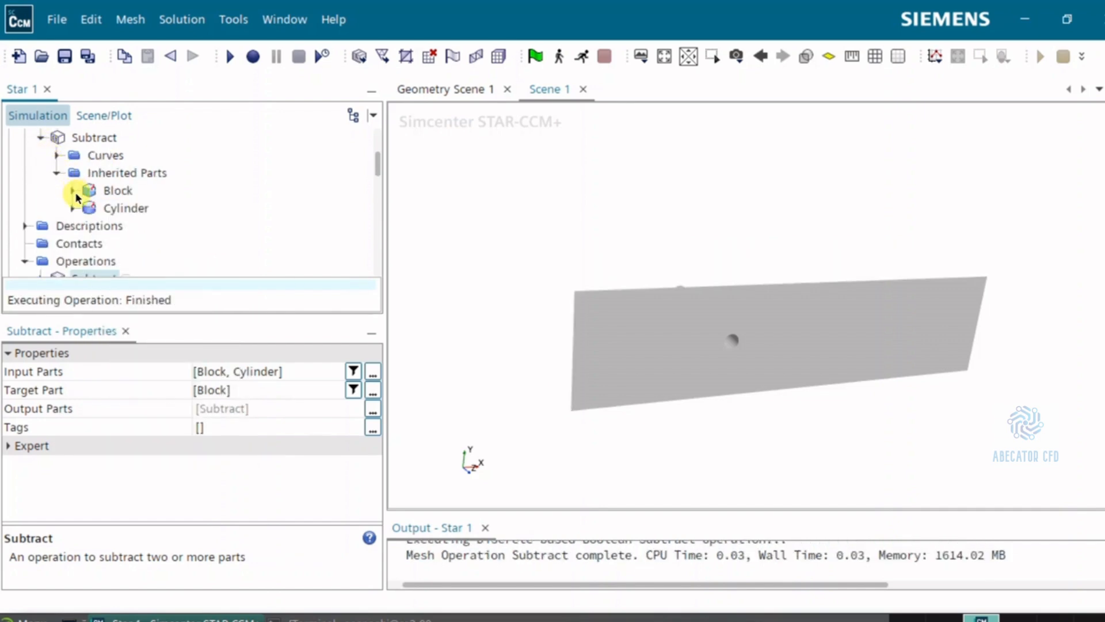
pyautogui.click(71, 190)
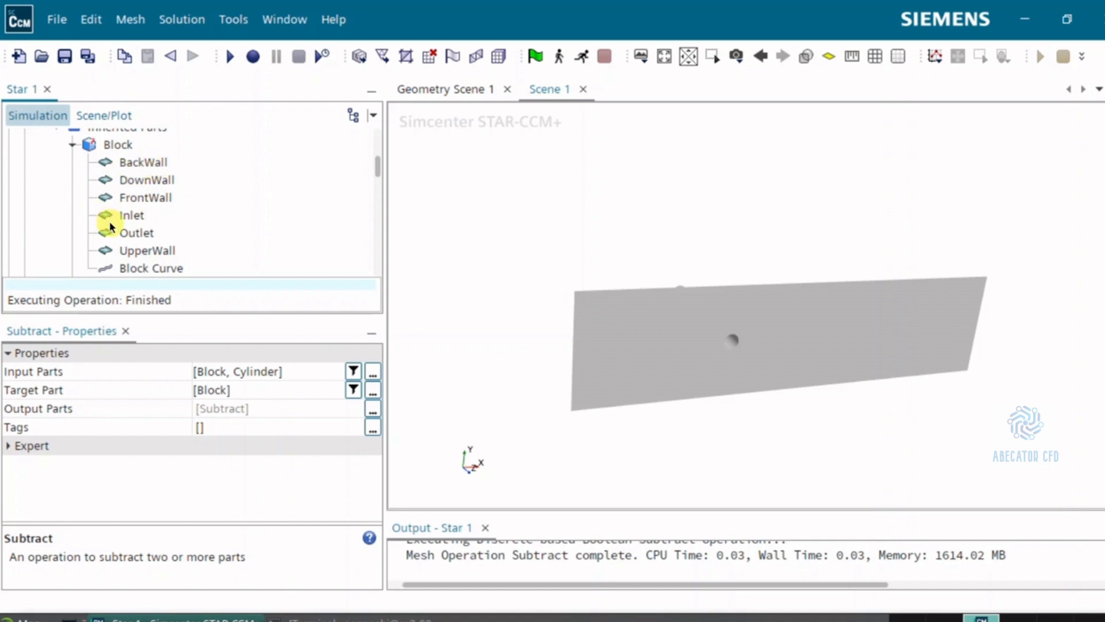
pyautogui.click(154, 164)
pyautogui.click(149, 180)
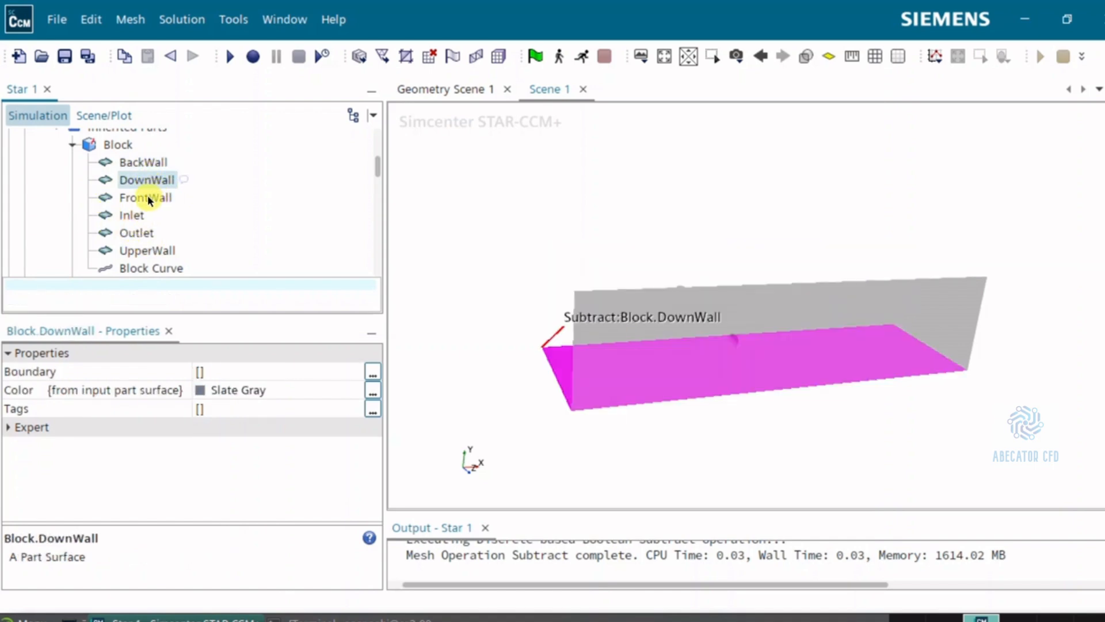
pyautogui.click(144, 197)
pyautogui.click(130, 214)
pyautogui.click(136, 233)
pyautogui.click(144, 250)
pyautogui.scroll(2, 139, 219)
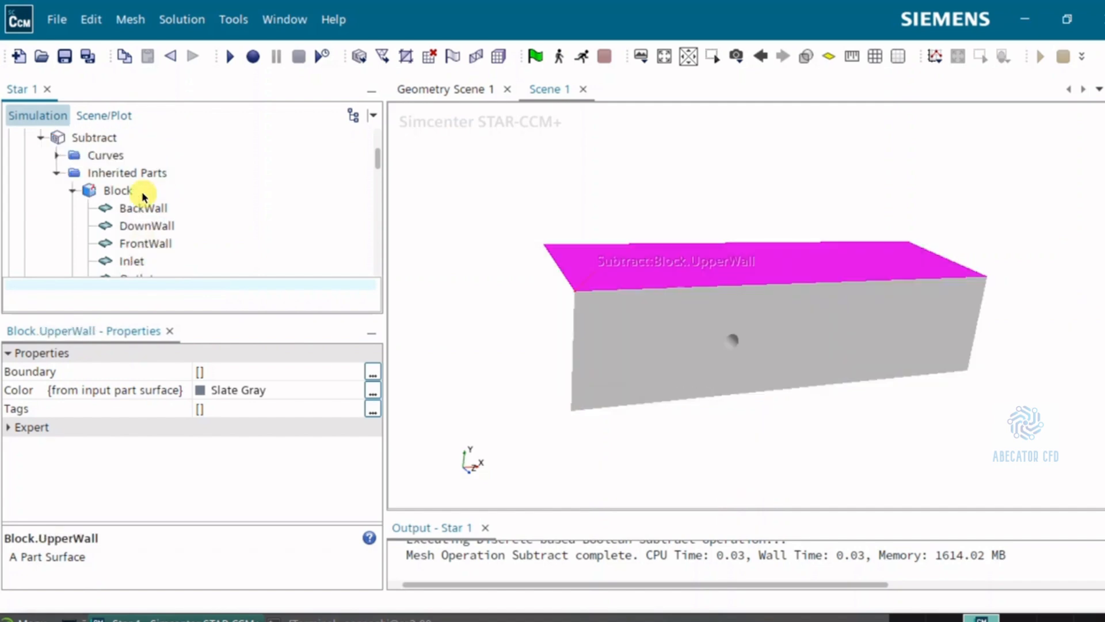
# Add all surfaces of the Subtract part's Block to the parts shown by Surface 1 in Scene 1.
pyautogui.moveTo(476, 284); pyautogui.dragTo(615, 323)
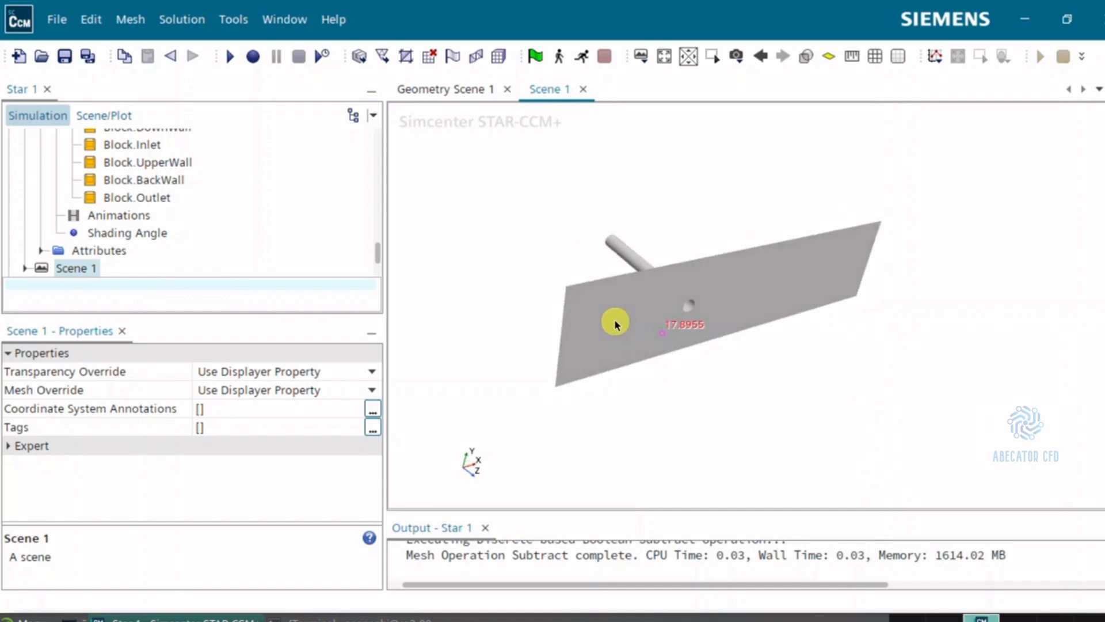
pyautogui.scroll(-2, 146, 197)
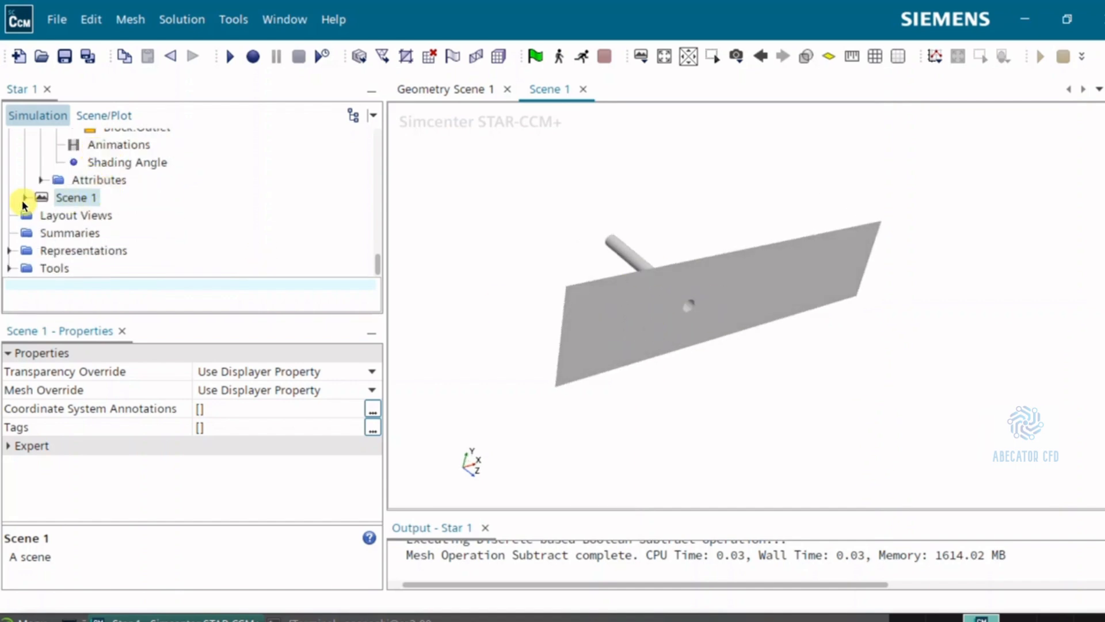
pyautogui.click(24, 198)
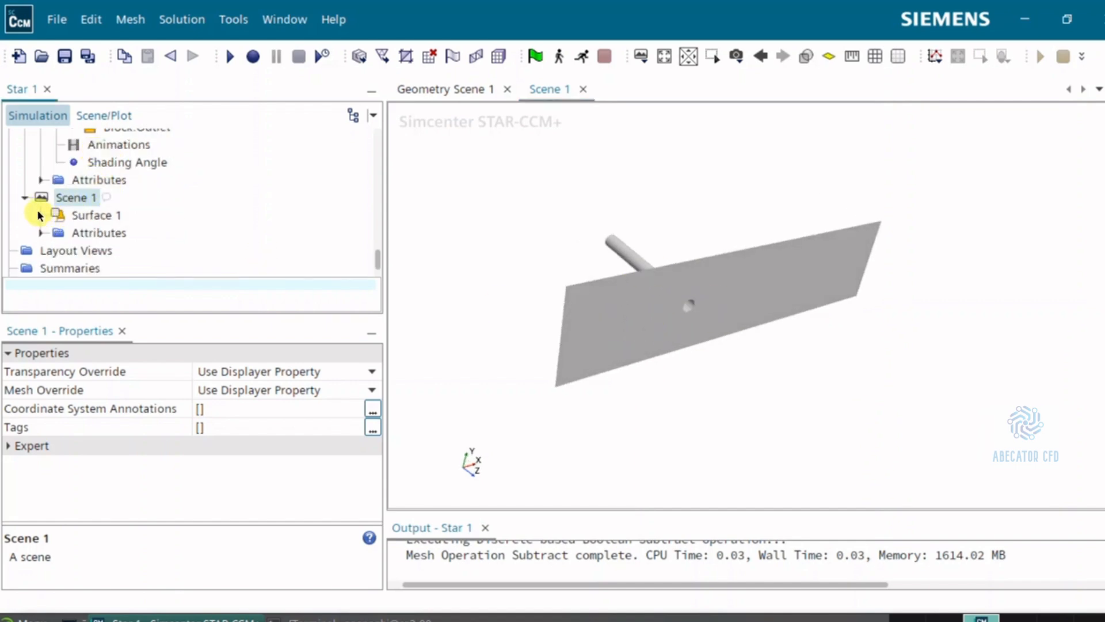
pyautogui.click(40, 215)
pyautogui.click(87, 234)
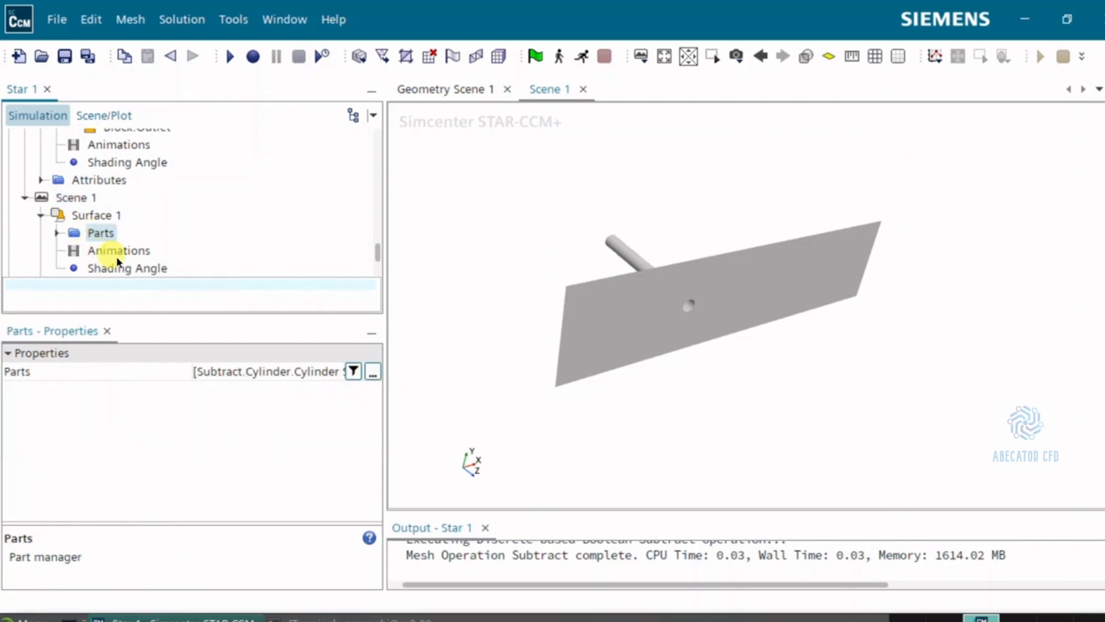
pyautogui.click(373, 373)
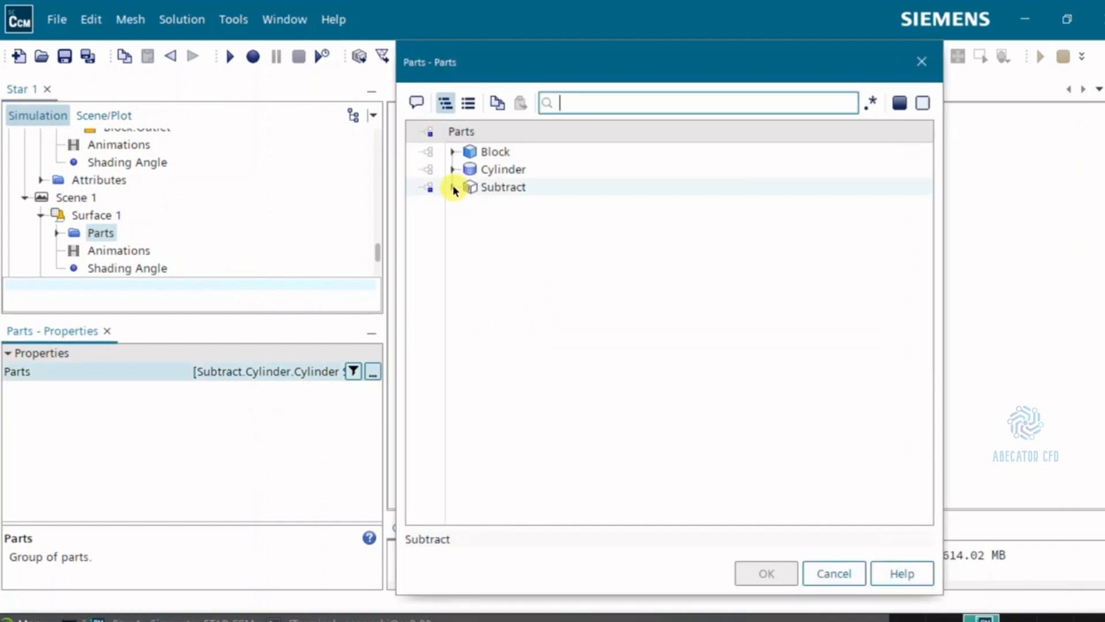
pyautogui.click(453, 187)
pyautogui.click(468, 240)
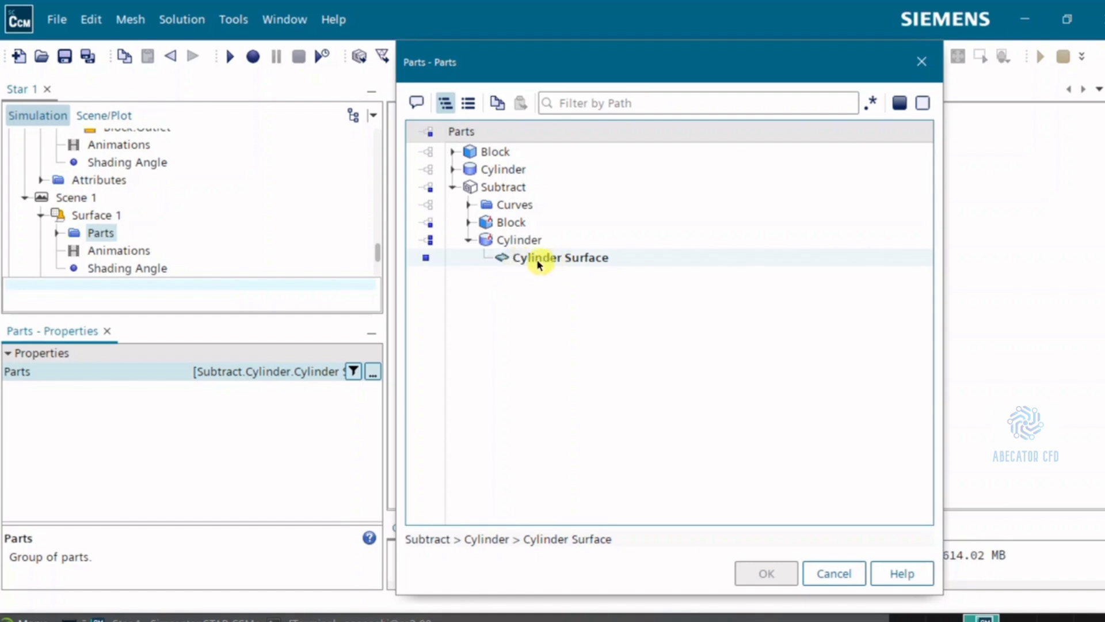
pyautogui.click(431, 224)
pyautogui.click(431, 224)
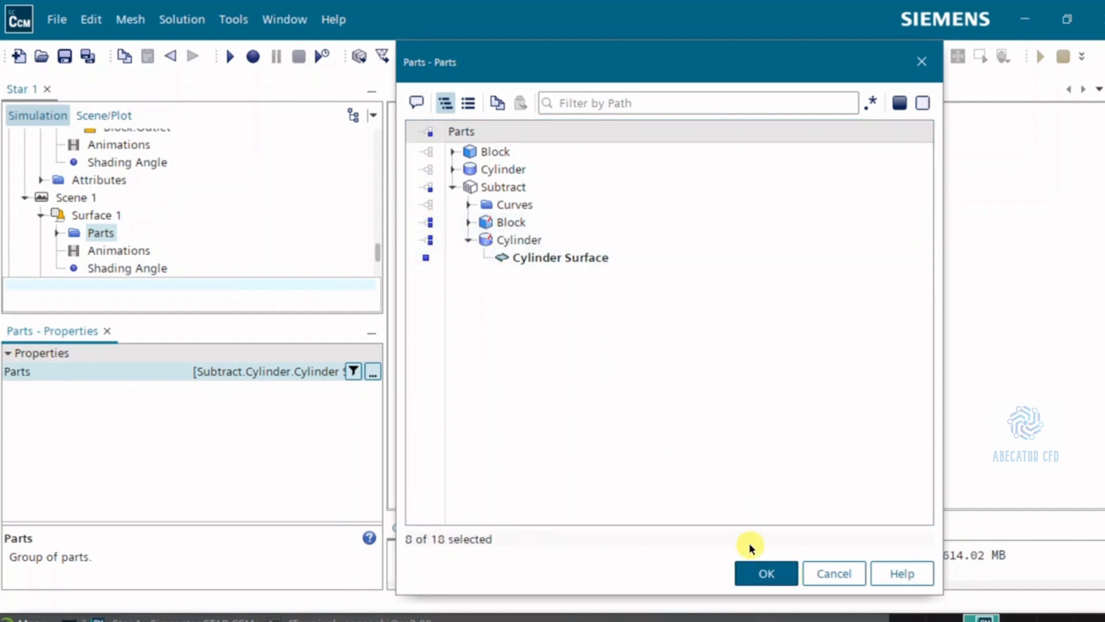
pyautogui.click(766, 573)
# Set the opacity of Scene 1's Surface 1 displayer to 0.715 and view the cylinder cut-out through the block.
pyautogui.click(784, 378)
pyautogui.moveTo(784, 377); pyautogui.dragTo(757, 379)
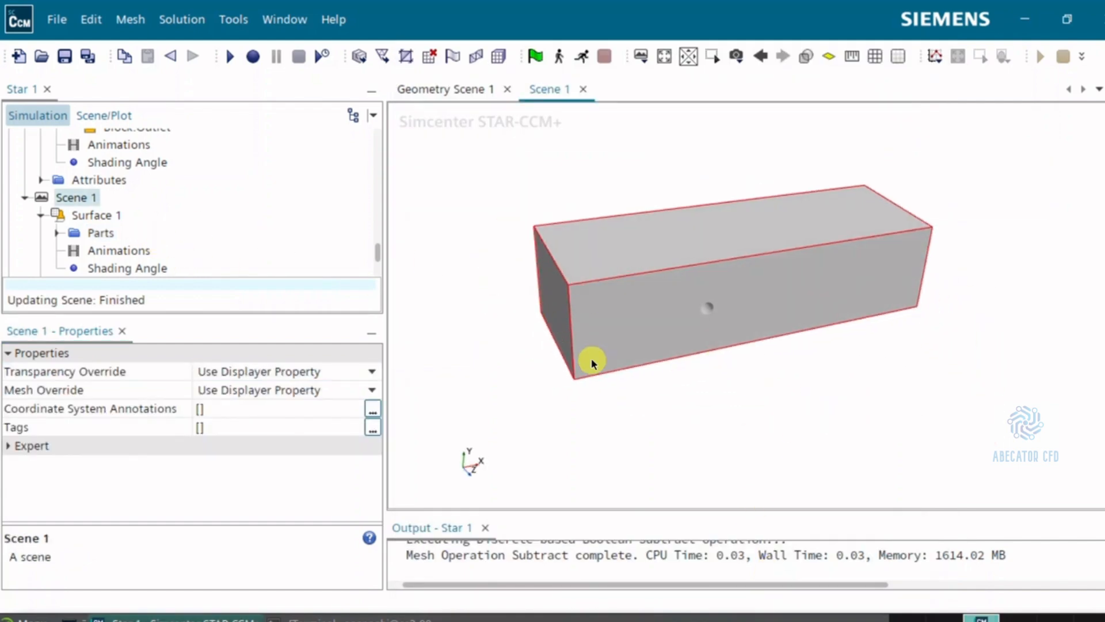
pyautogui.moveTo(592, 359); pyautogui.dragTo(599, 325)
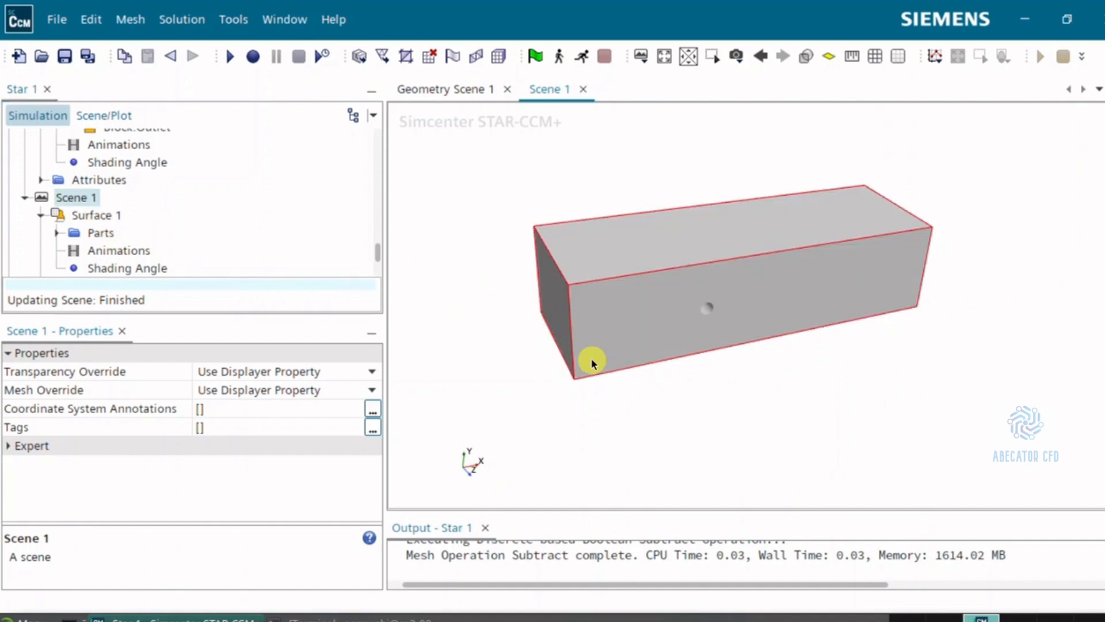
pyautogui.moveTo(591, 362); pyautogui.dragTo(599, 326)
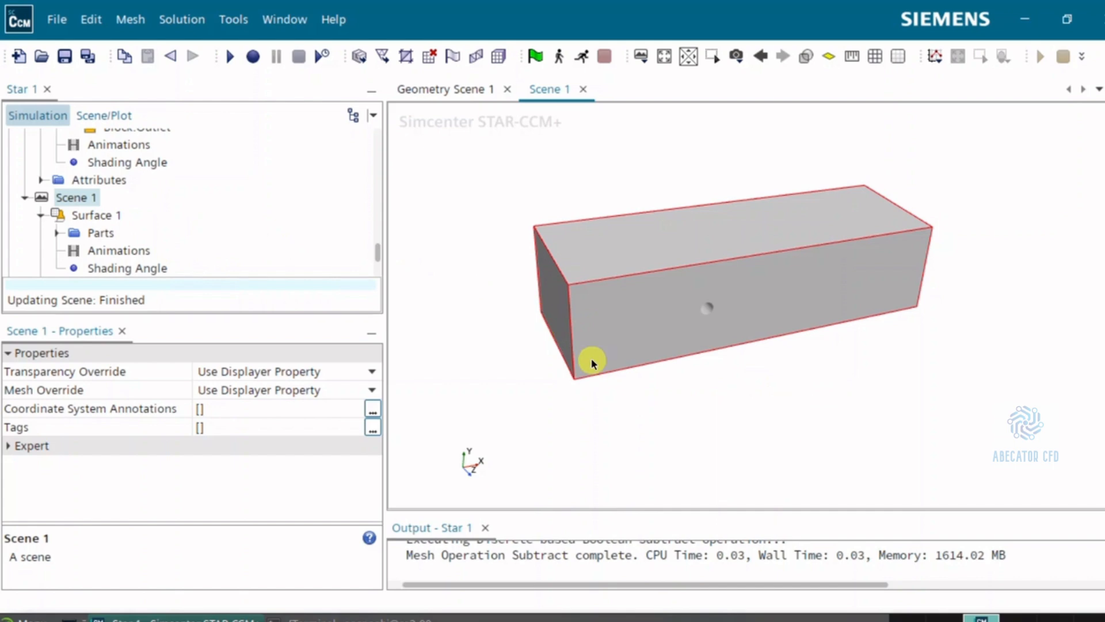
pyautogui.moveTo(592, 360); pyautogui.dragTo(627, 324)
pyautogui.click(107, 215)
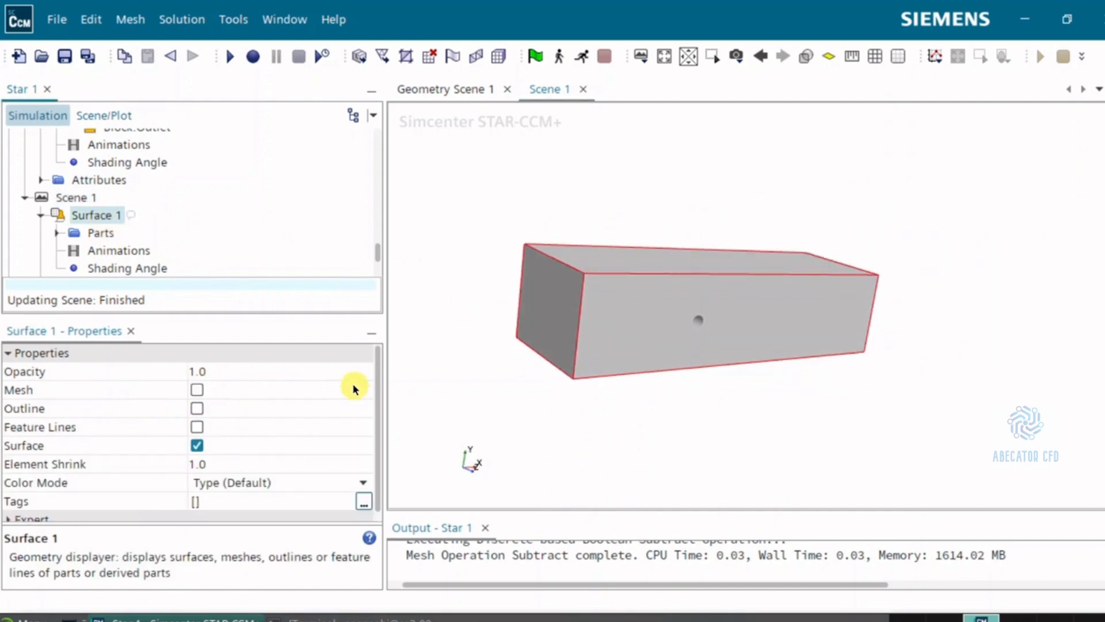
pyautogui.click(353, 373)
pyautogui.moveTo(353, 390); pyautogui.dragTo(311, 391)
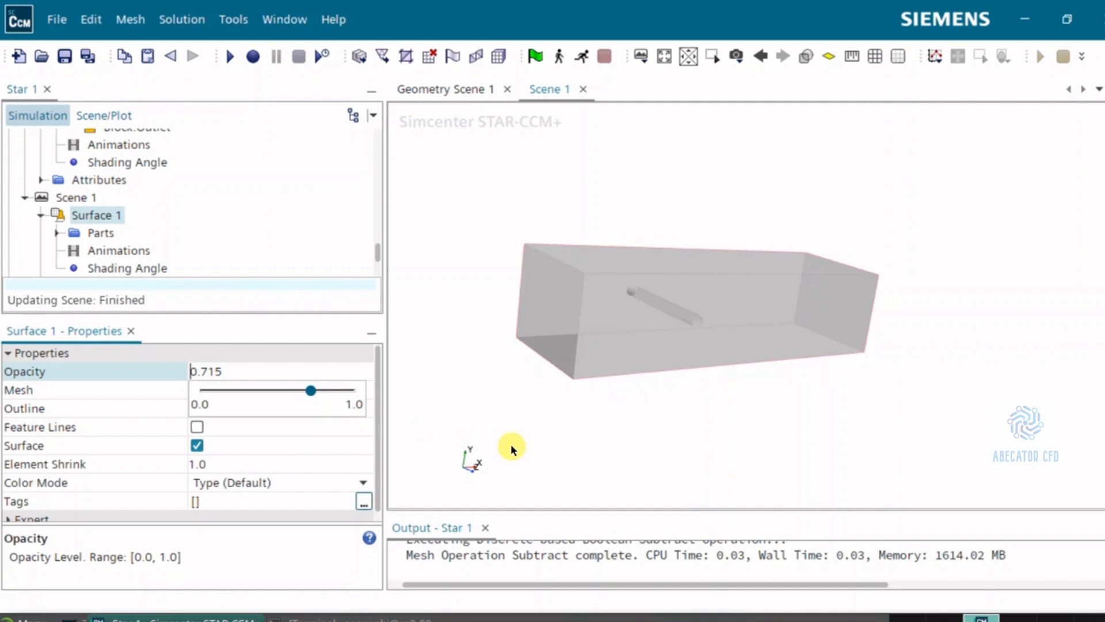
pyautogui.click(511, 447)
pyautogui.click(605, 357)
pyautogui.click(712, 411)
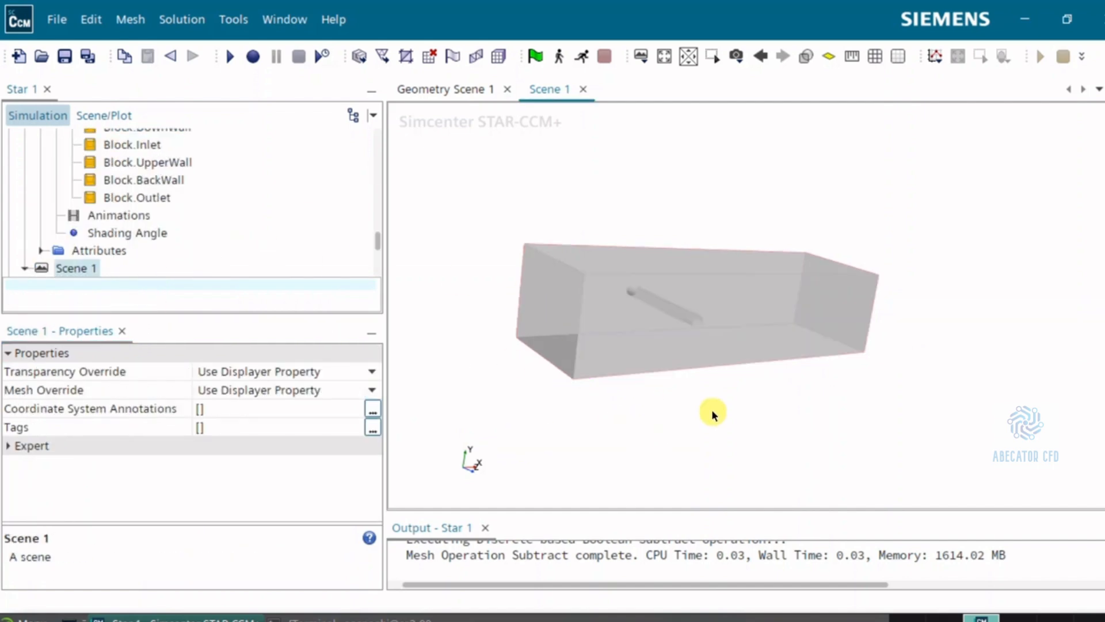
pyautogui.moveTo(712, 410); pyautogui.dragTo(601, 397)
# Collapse the Surface 2 displayer of the geometry scene and return to the geometry parts in the simulation tree.
pyautogui.scroll(2, 149, 207)
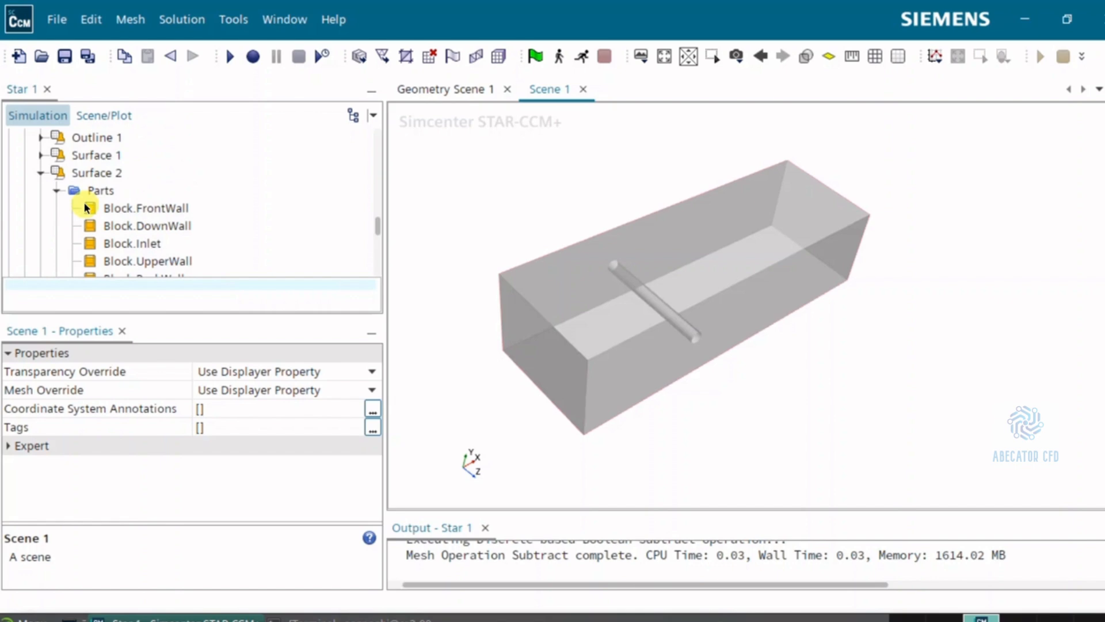
pyautogui.click(40, 174)
pyautogui.scroll(-10, 86, 182)
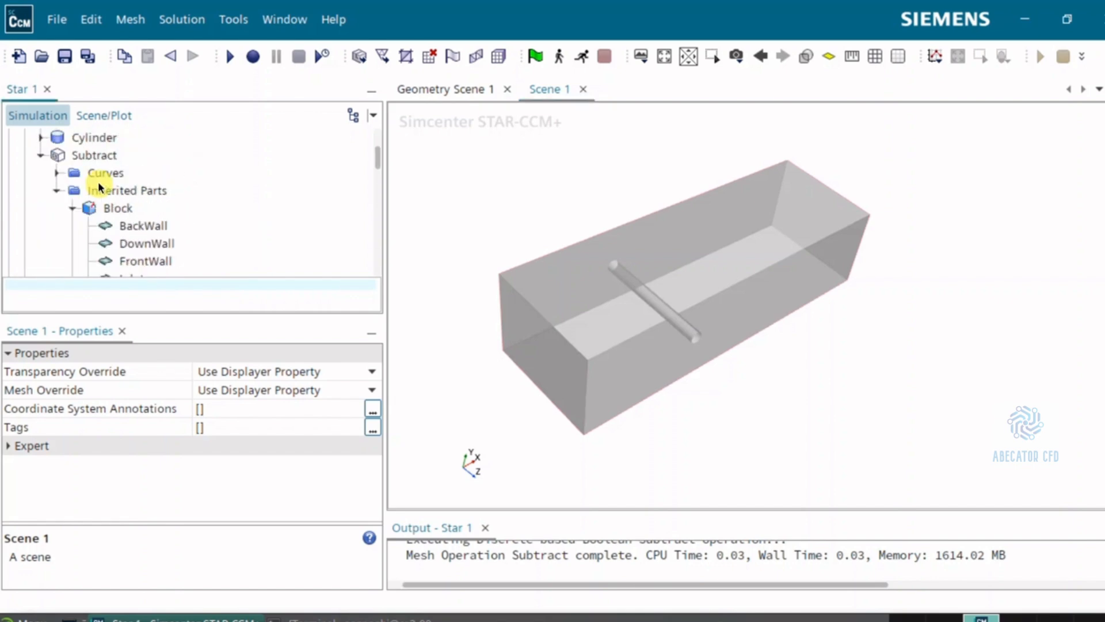
# Expand the Cylinder part's surfaces and curves and examine Cylinder Surface and Cylinder Curve in the scene.
pyautogui.click(41, 138)
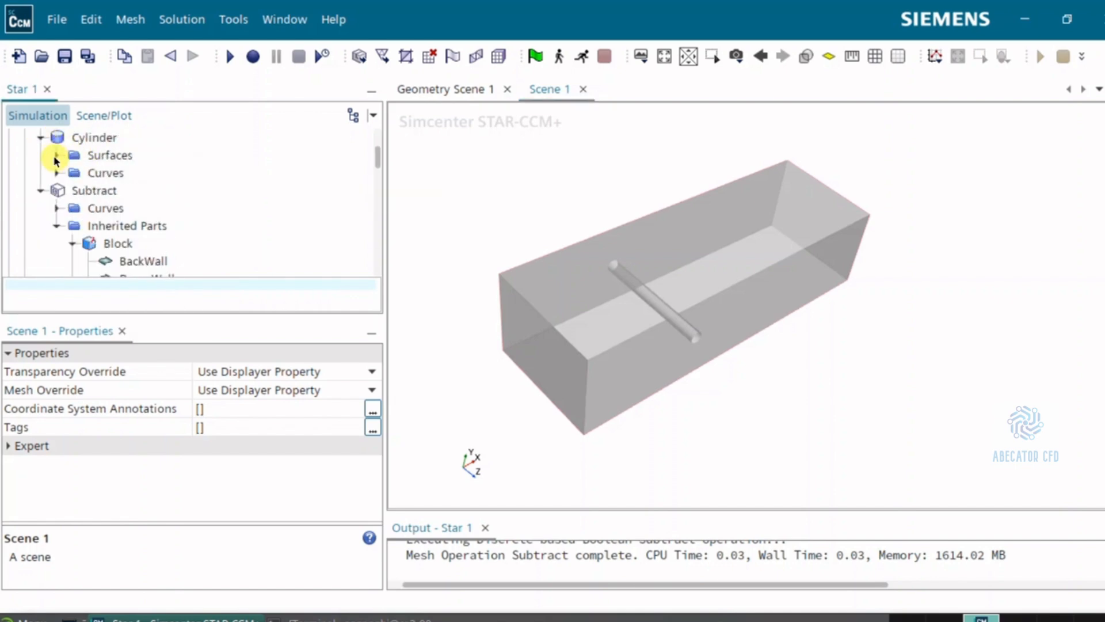
pyautogui.click(56, 156)
pyautogui.click(162, 175)
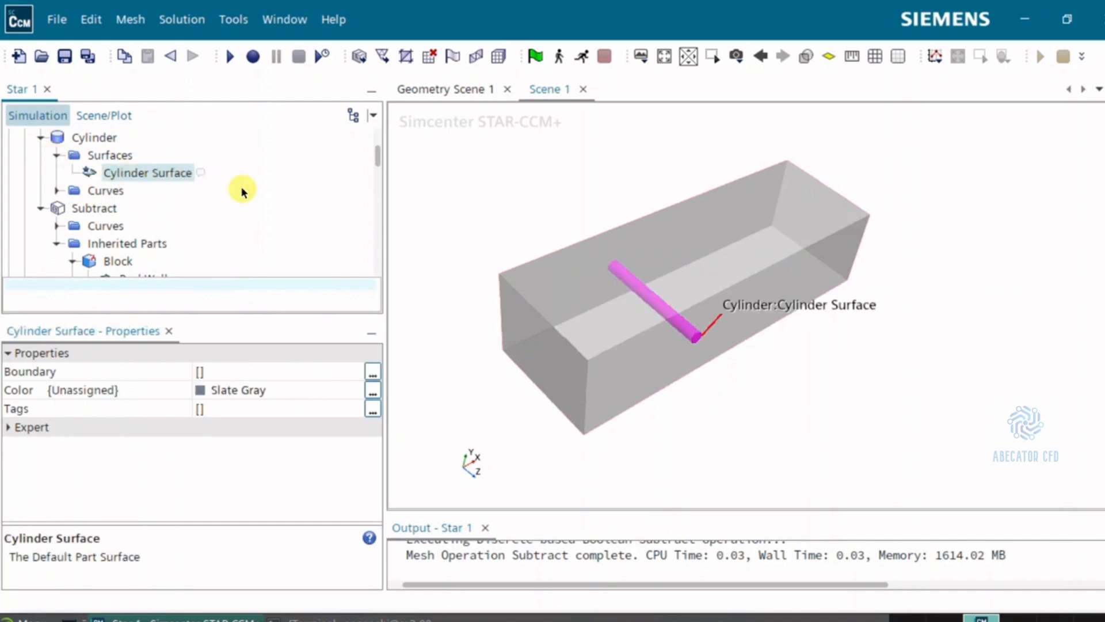
pyautogui.moveTo(758, 382); pyautogui.dragTo(678, 348)
pyautogui.click(57, 190)
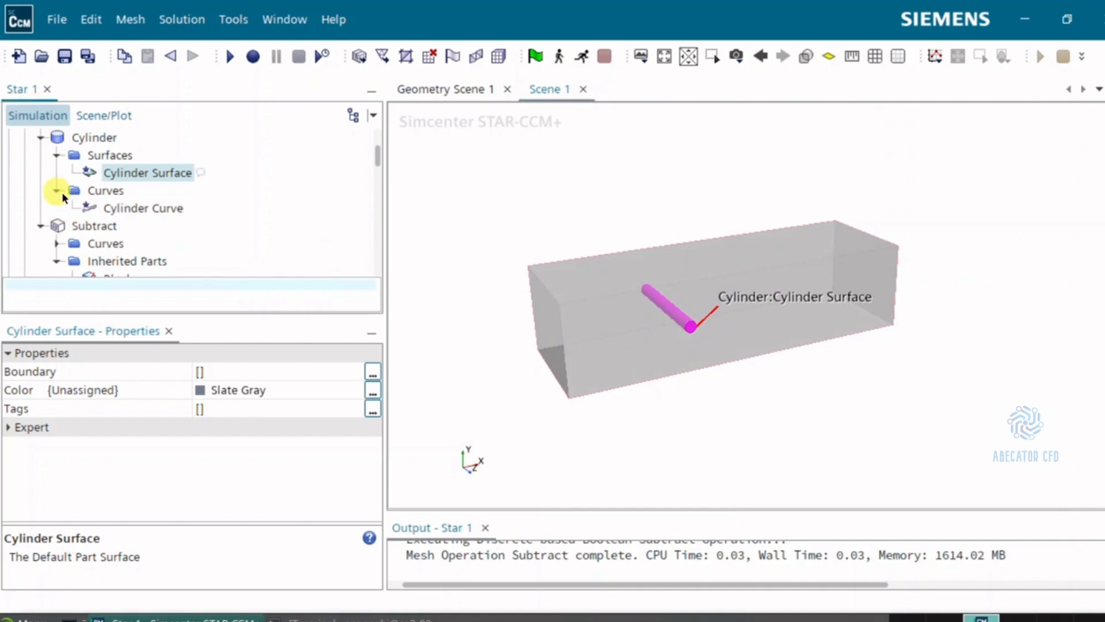
pyautogui.click(138, 208)
pyautogui.scroll(10, 615, 372)
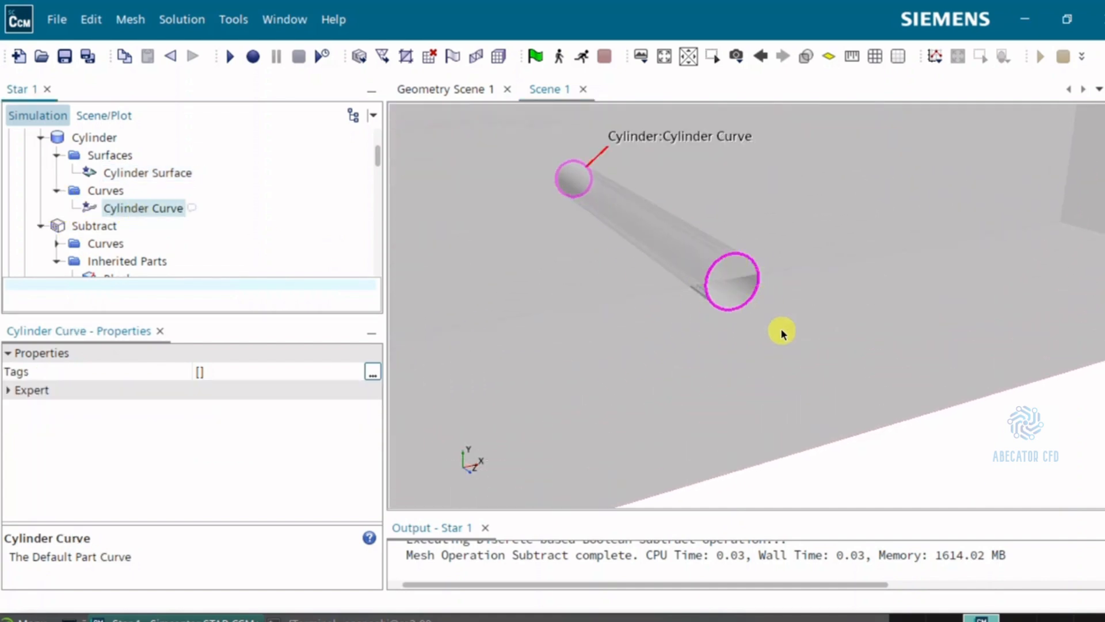
pyautogui.scroll(-10, 782, 332)
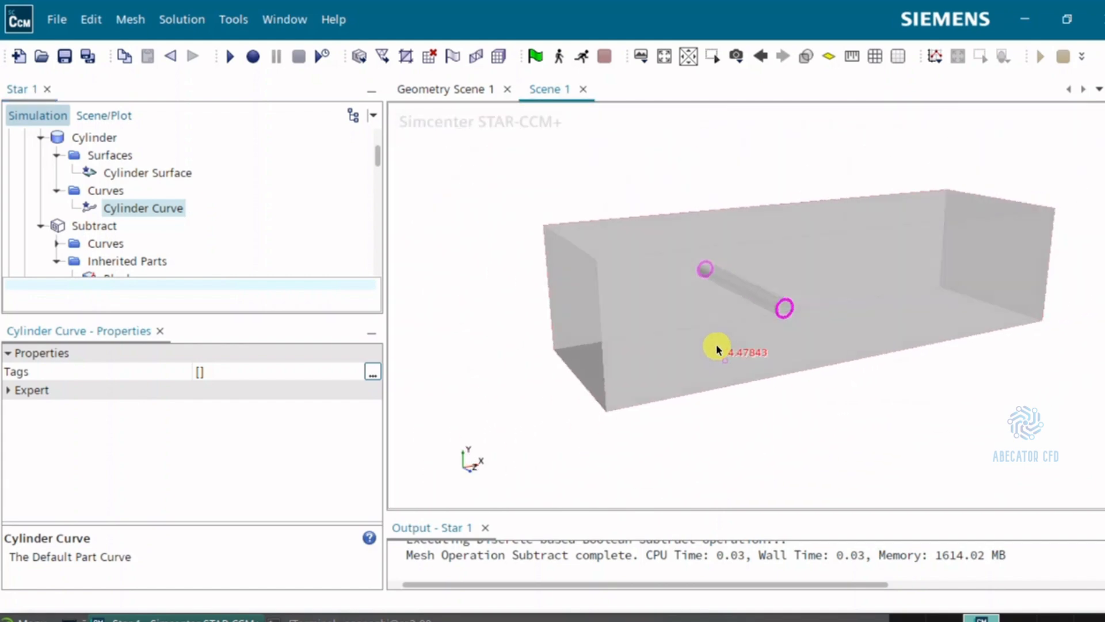
pyautogui.scroll(3, 637, 328)
pyautogui.scroll(-3, 691, 340)
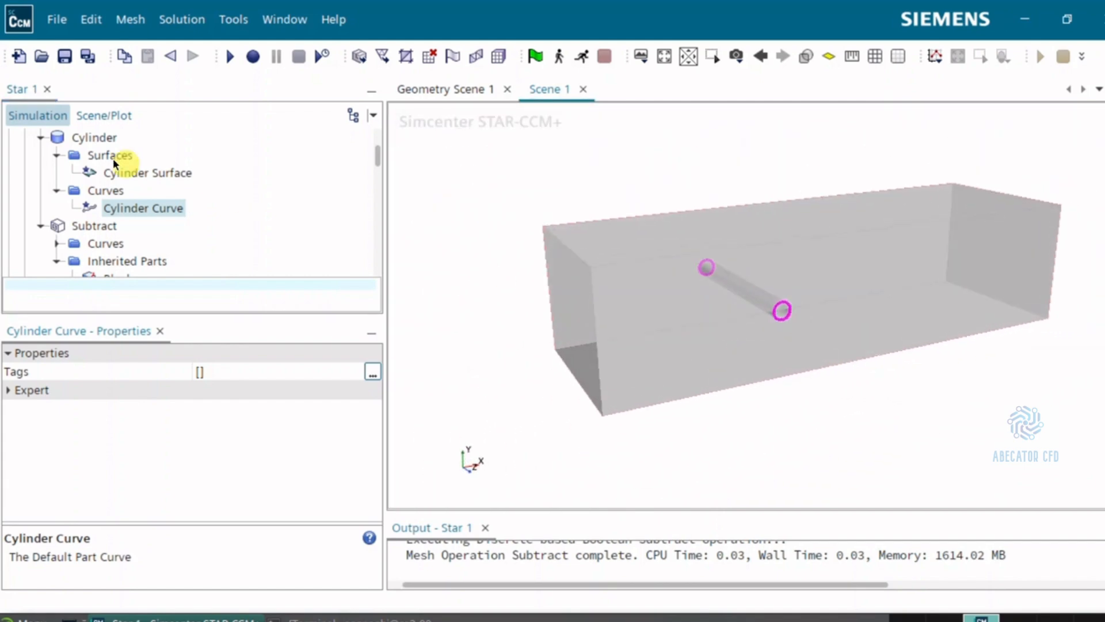
# Collapse the Cylinder and Subtract parts in the simulation tree.
pyautogui.scroll(1, 92, 170)
pyautogui.click(41, 194)
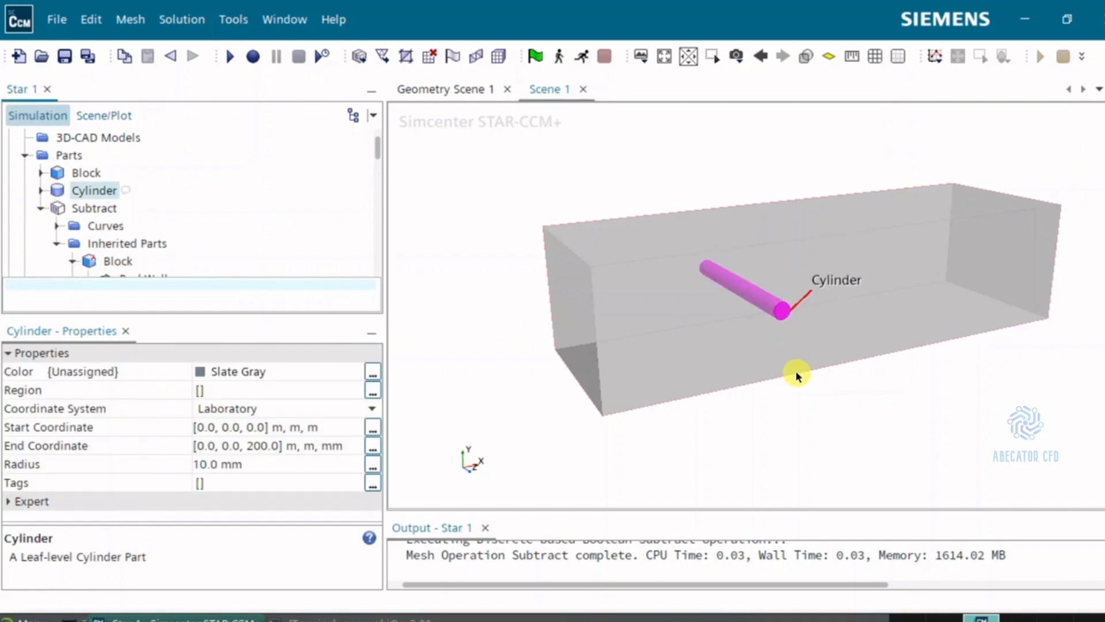
pyautogui.click(41, 208)
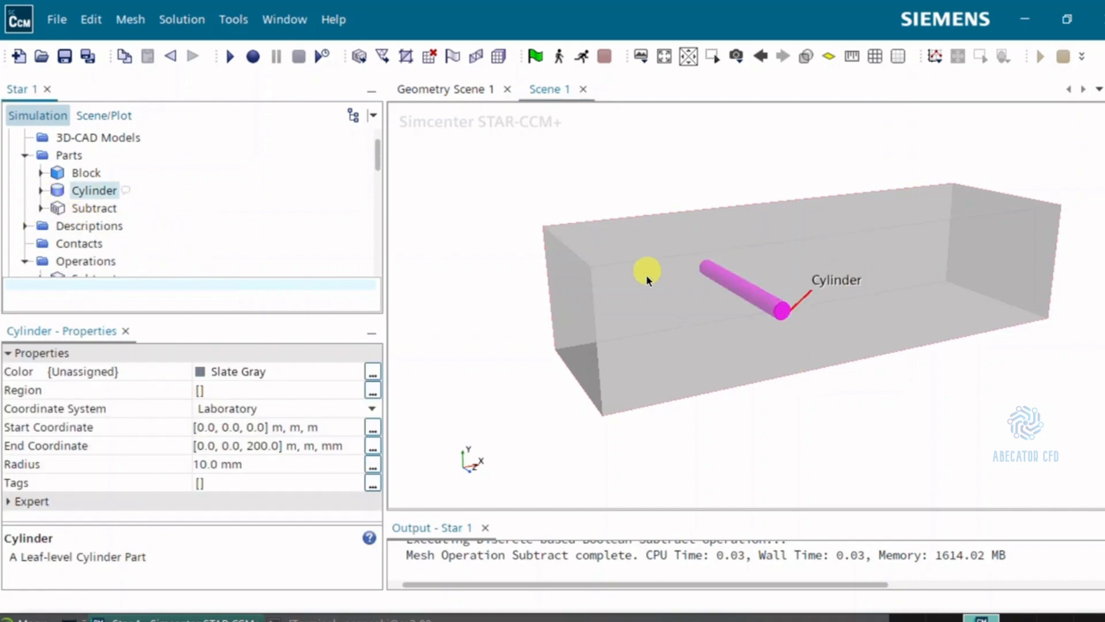
pyautogui.moveTo(646, 271); pyautogui.dragTo(668, 316)
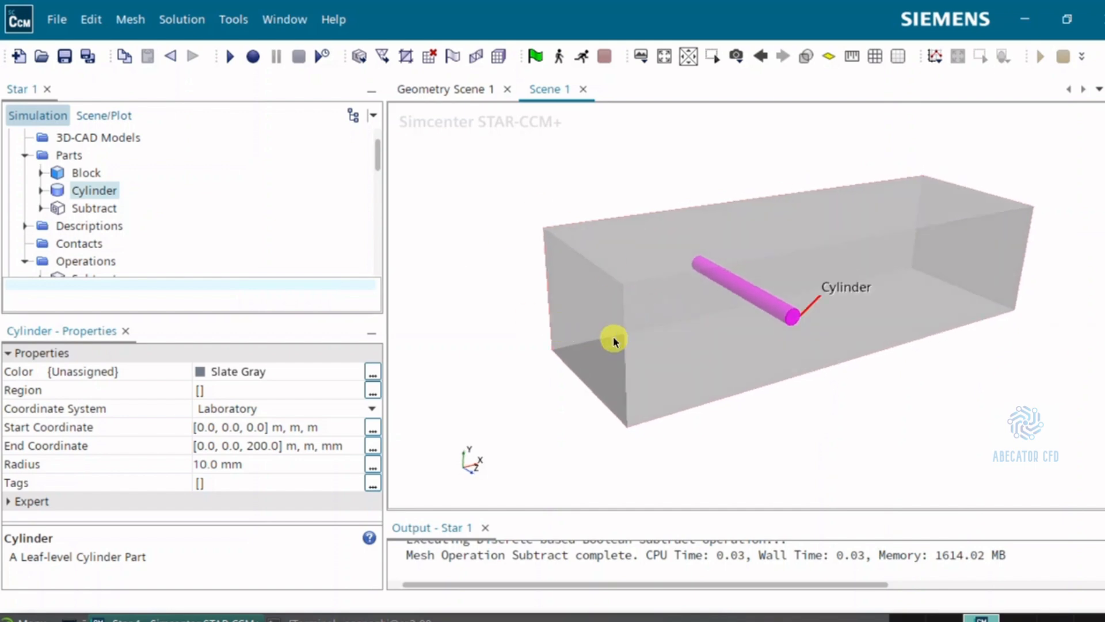